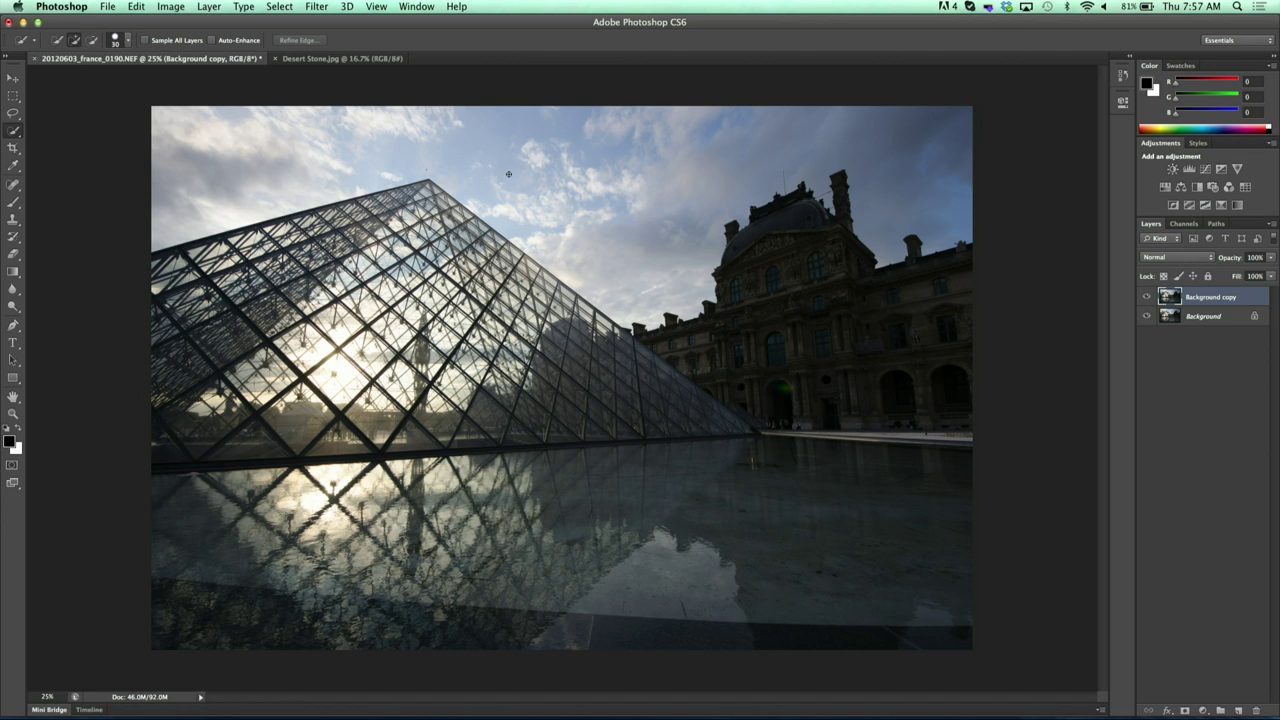
- Launch Intensify Pro from Filter > MacPhun Software on the Louvre Background copy layer
click(316, 7)
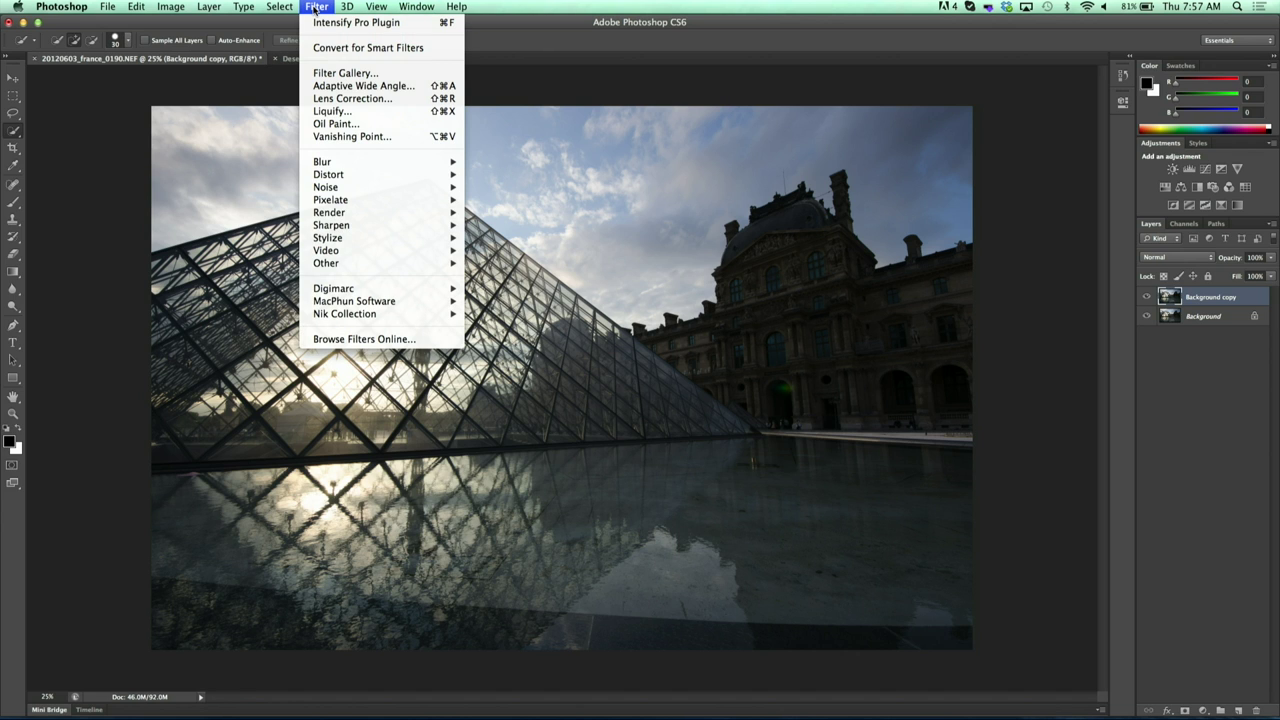
mouse_move(389, 302)
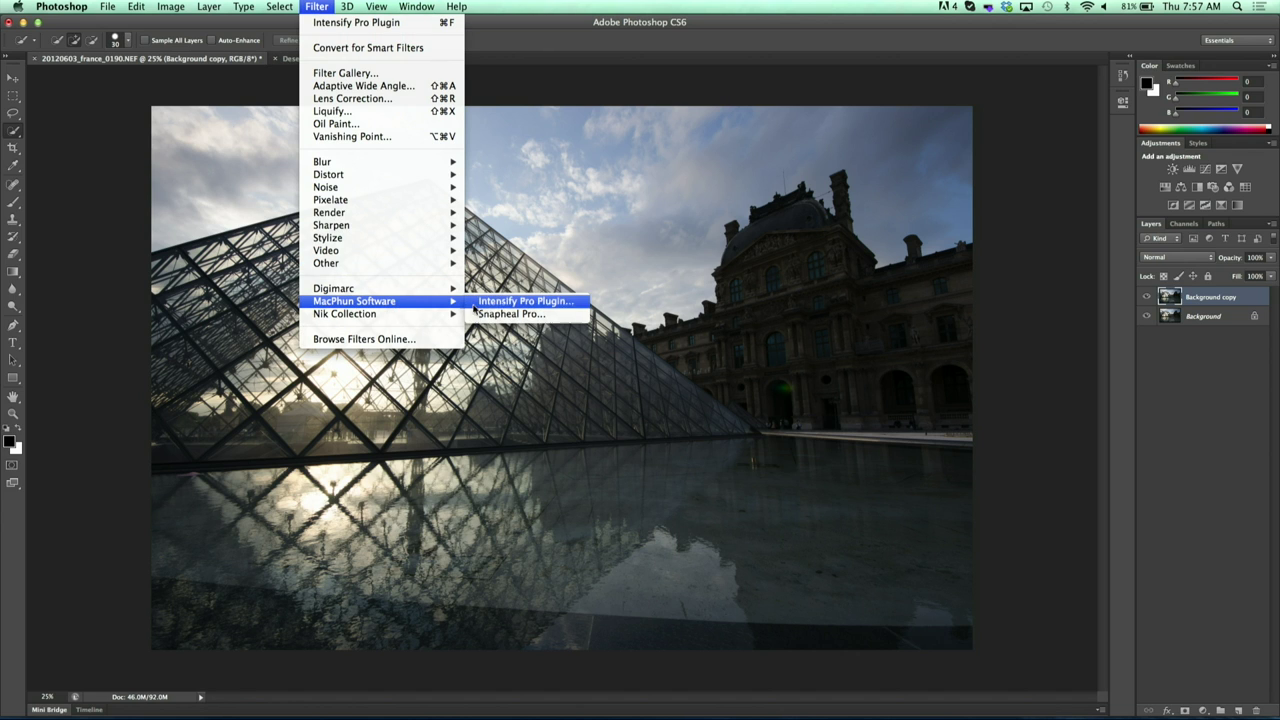
click(505, 301)
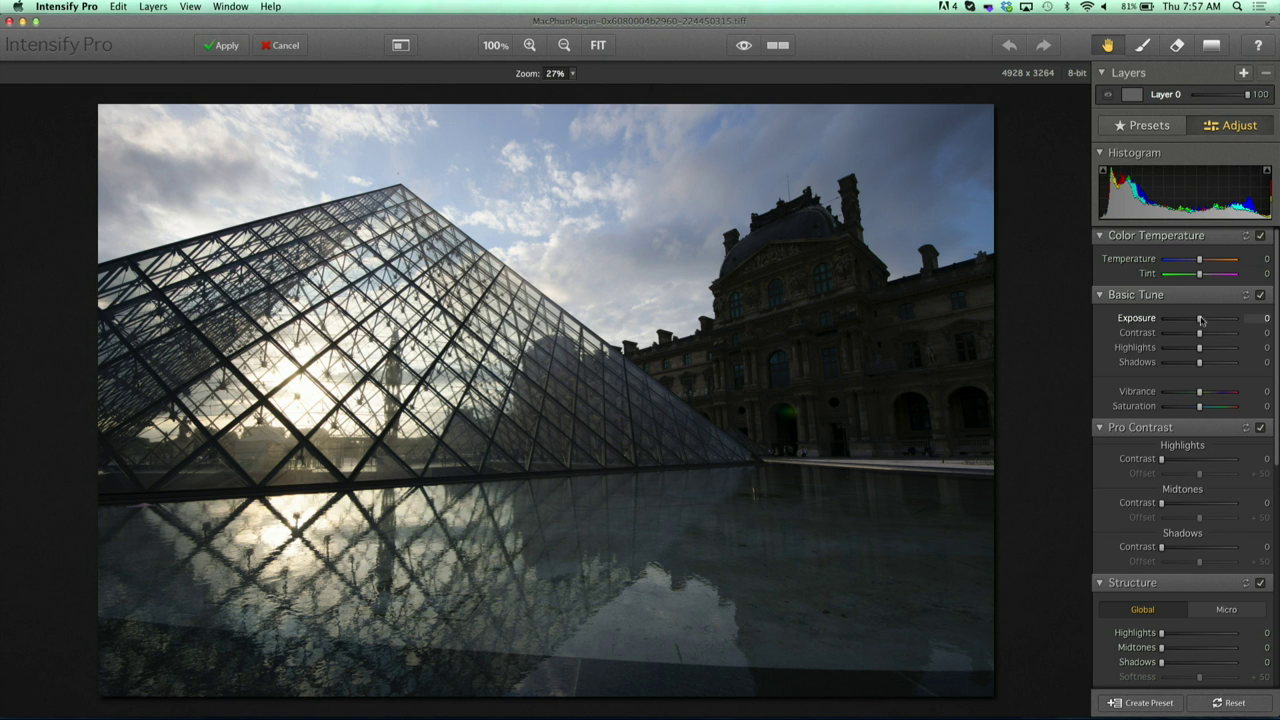
- Try brightening Exposure, reset it to 0, then lift Basic Tune Shadows to +93
drag(1200, 319, 1217, 320)
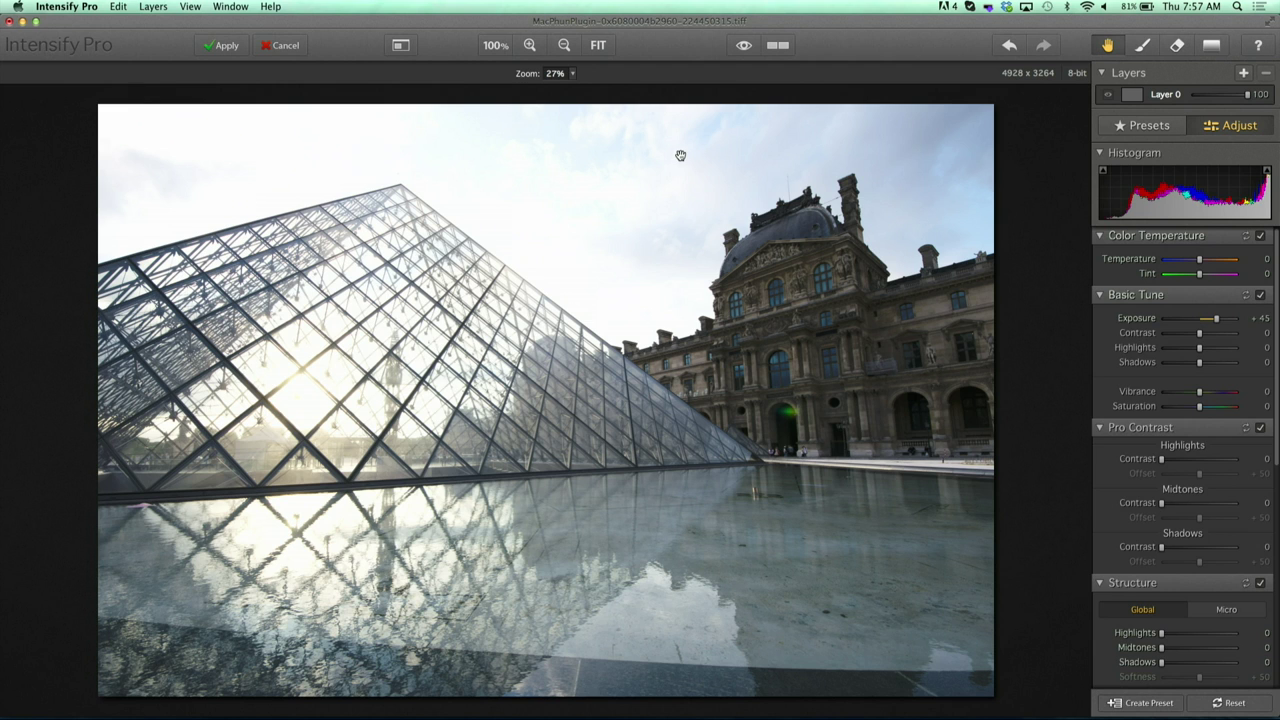
double_click(1143, 320)
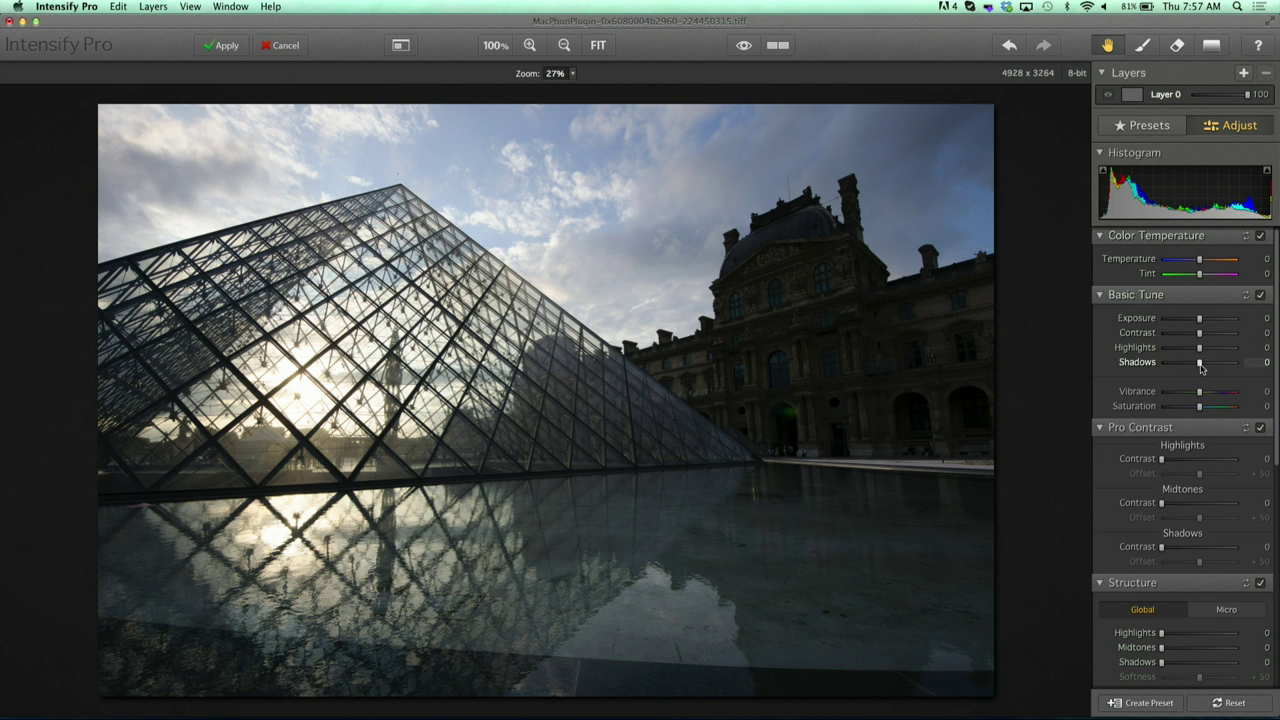
drag(1201, 366, 1237, 366)
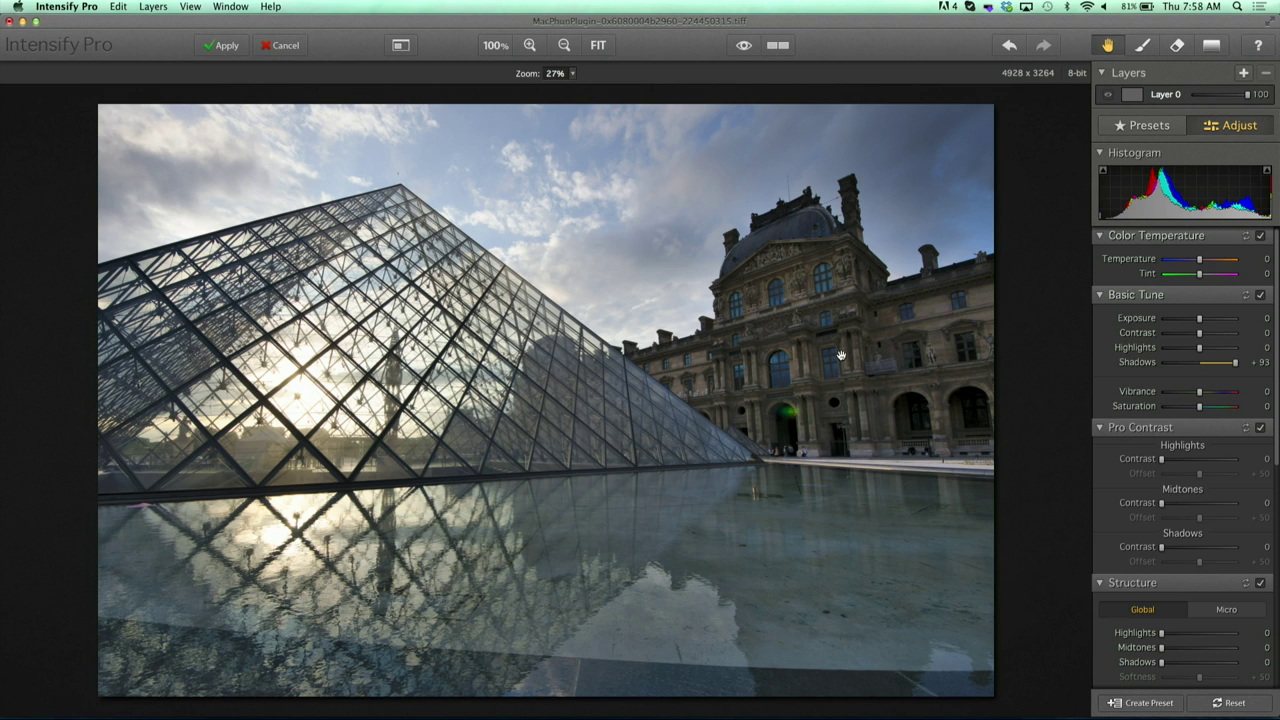
- Set Pro Contrast Midtones contrast and offset to +22 and Structure Midtones to +49
scroll(1170, 502, down, 4)
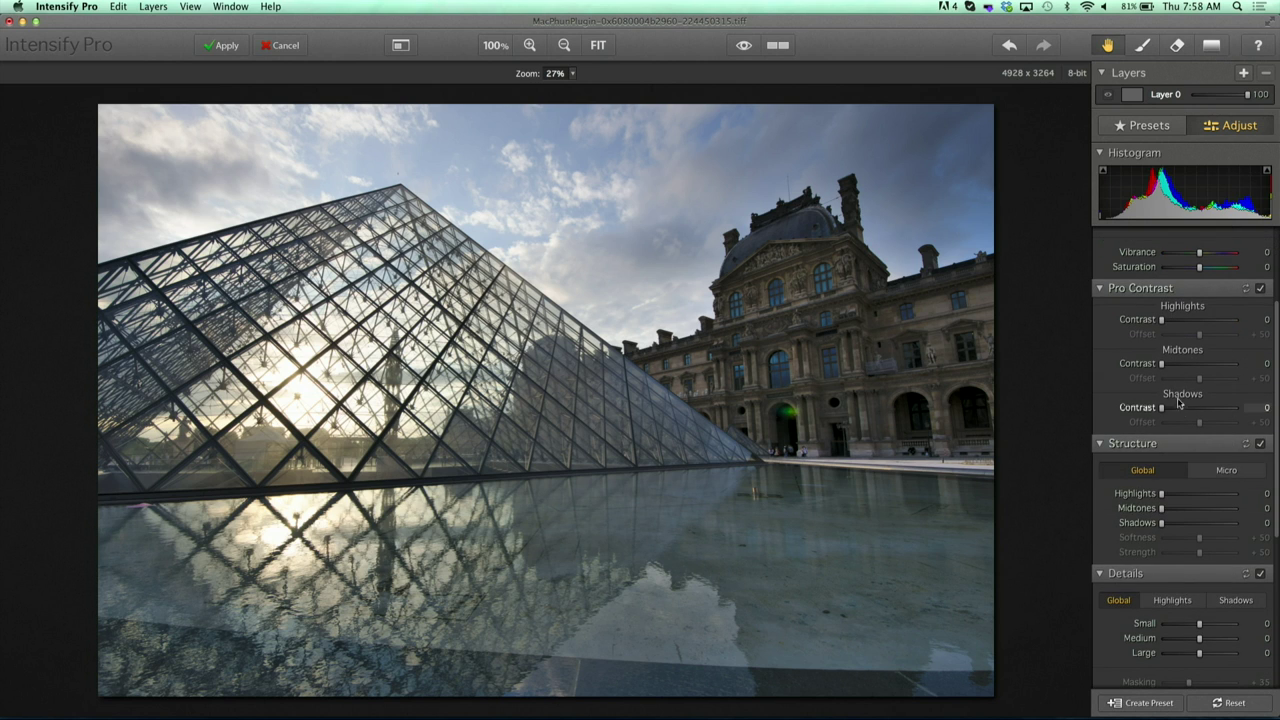
click(1179, 365)
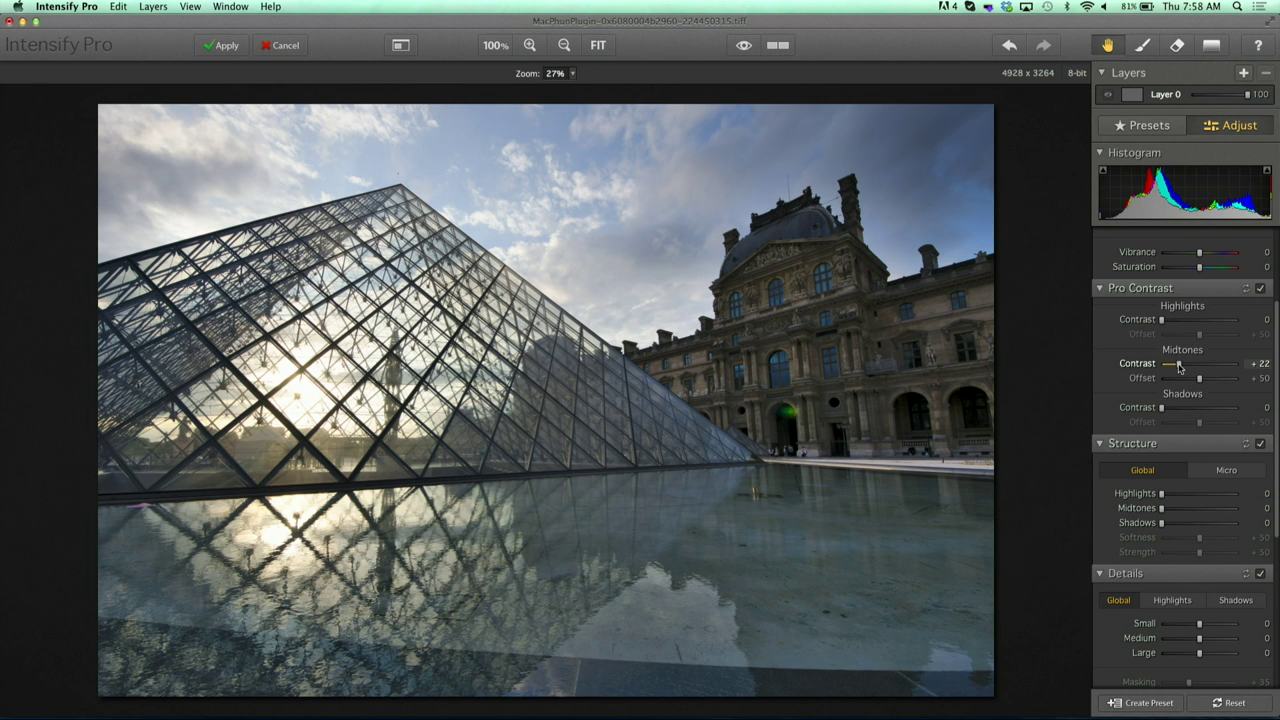
drag(1201, 380, 1180, 381)
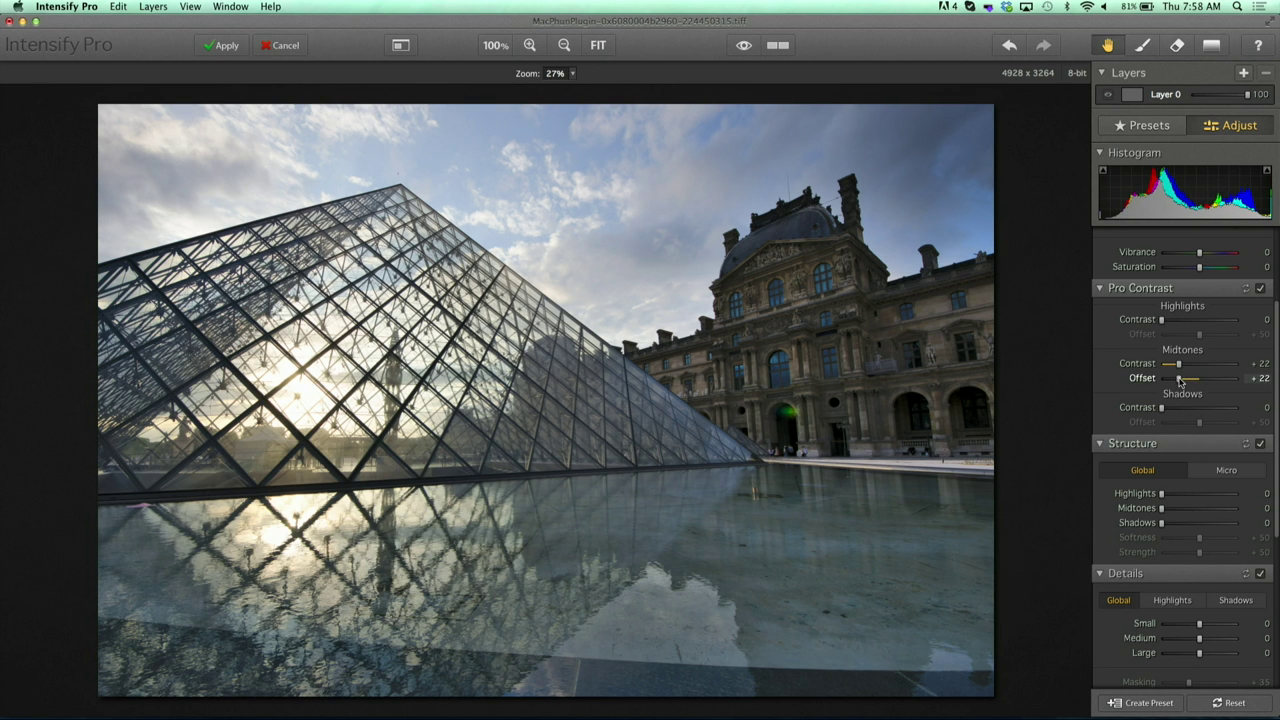
scroll(1180, 380, down, 5)
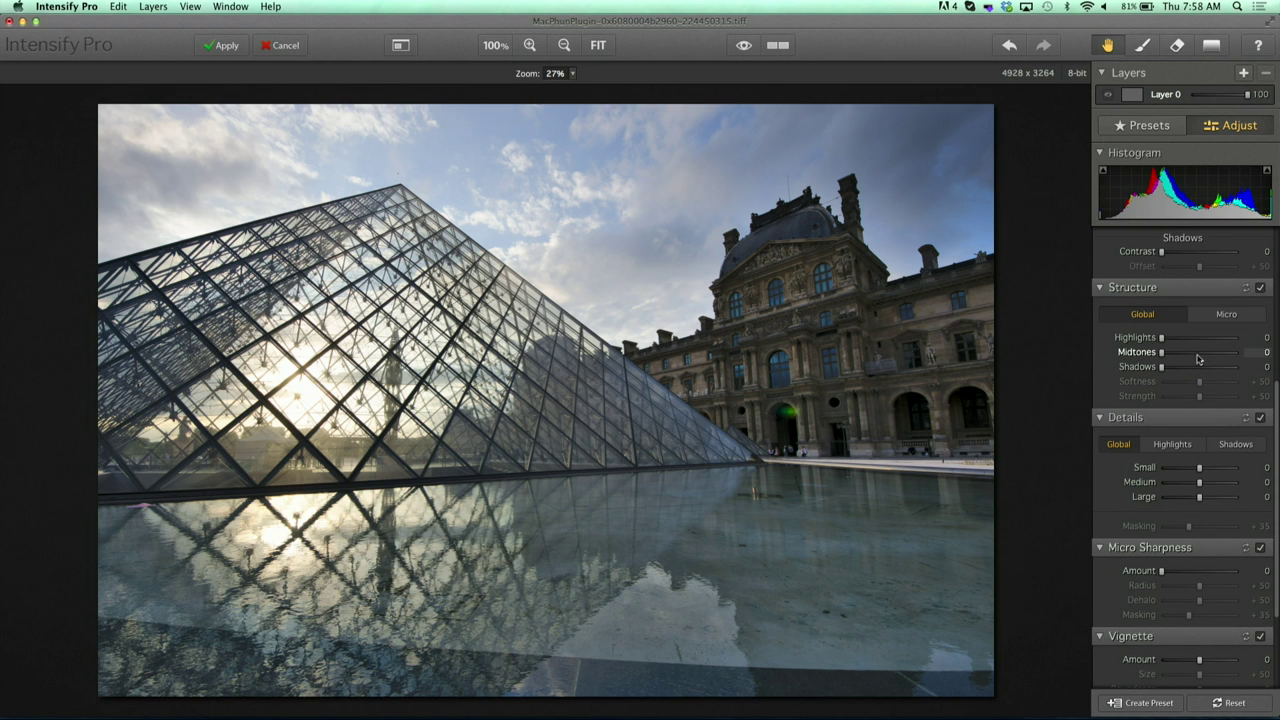
click(1200, 354)
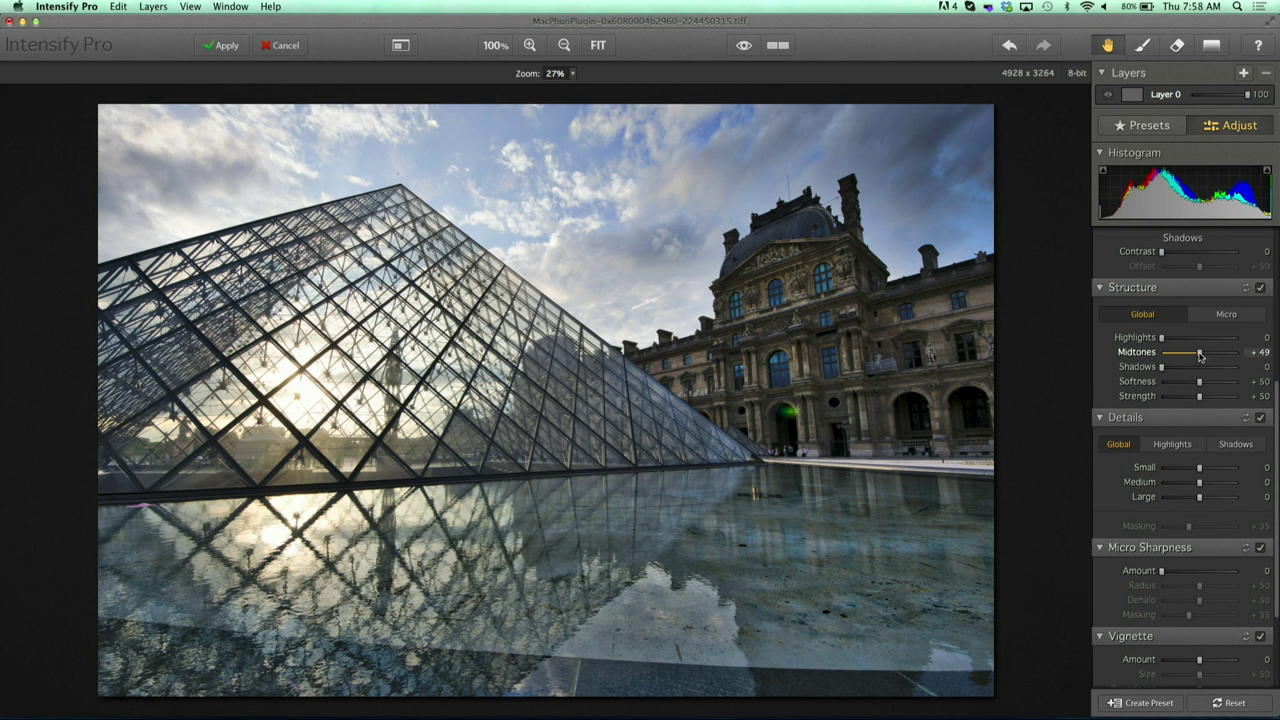
- Boost Details Small to +47, Medium to +47 and Large to +38
scroll(1218, 430, down, 2)
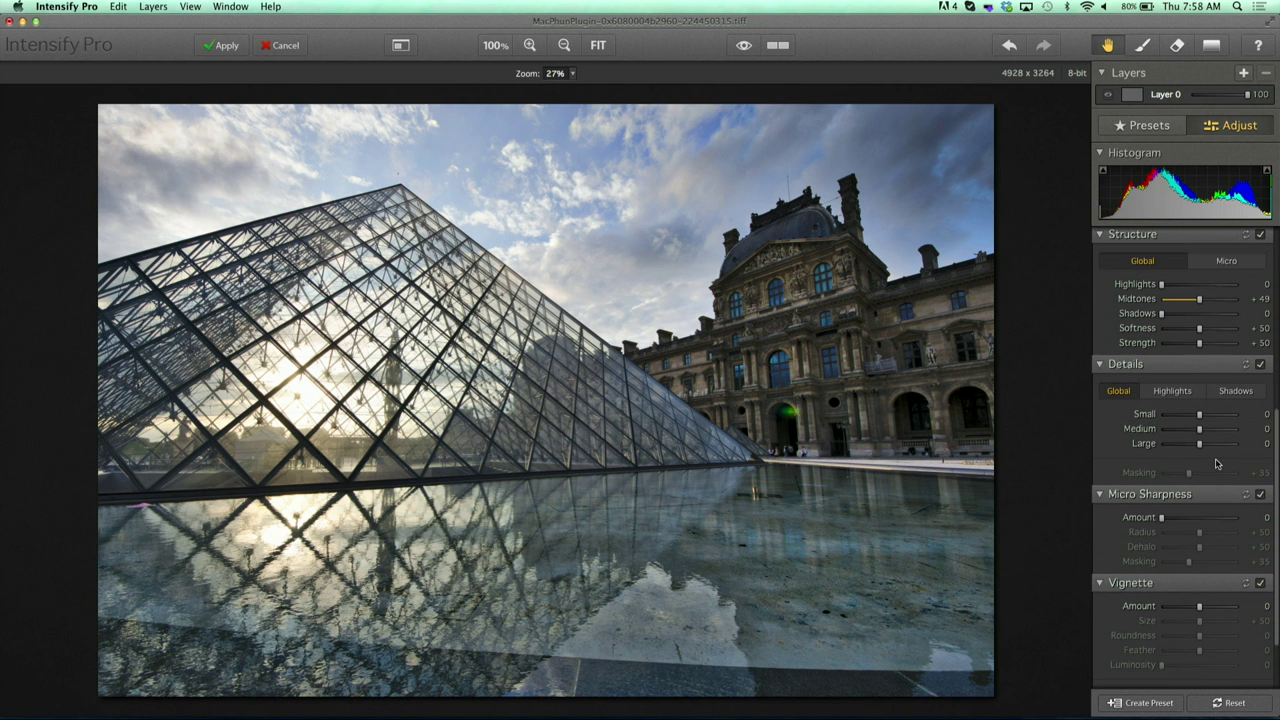
click(1218, 414)
click(1218, 428)
click(1215, 444)
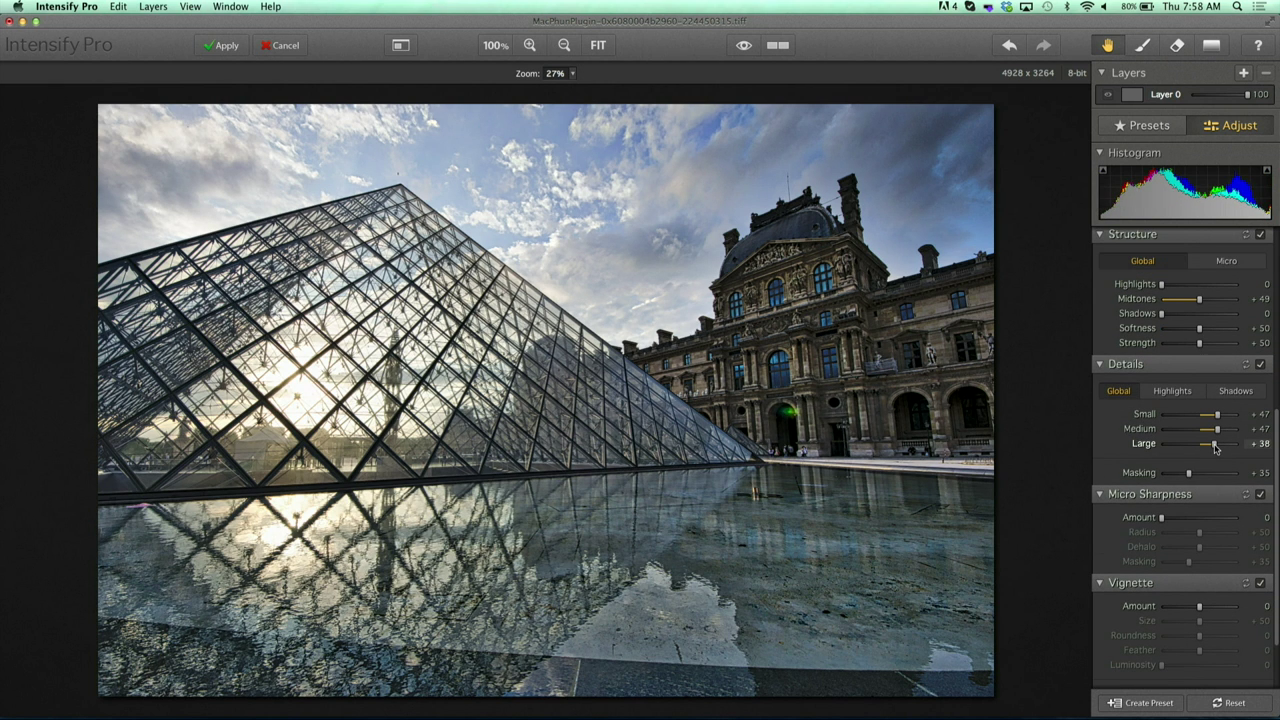
scroll(1215, 445, up, 12)
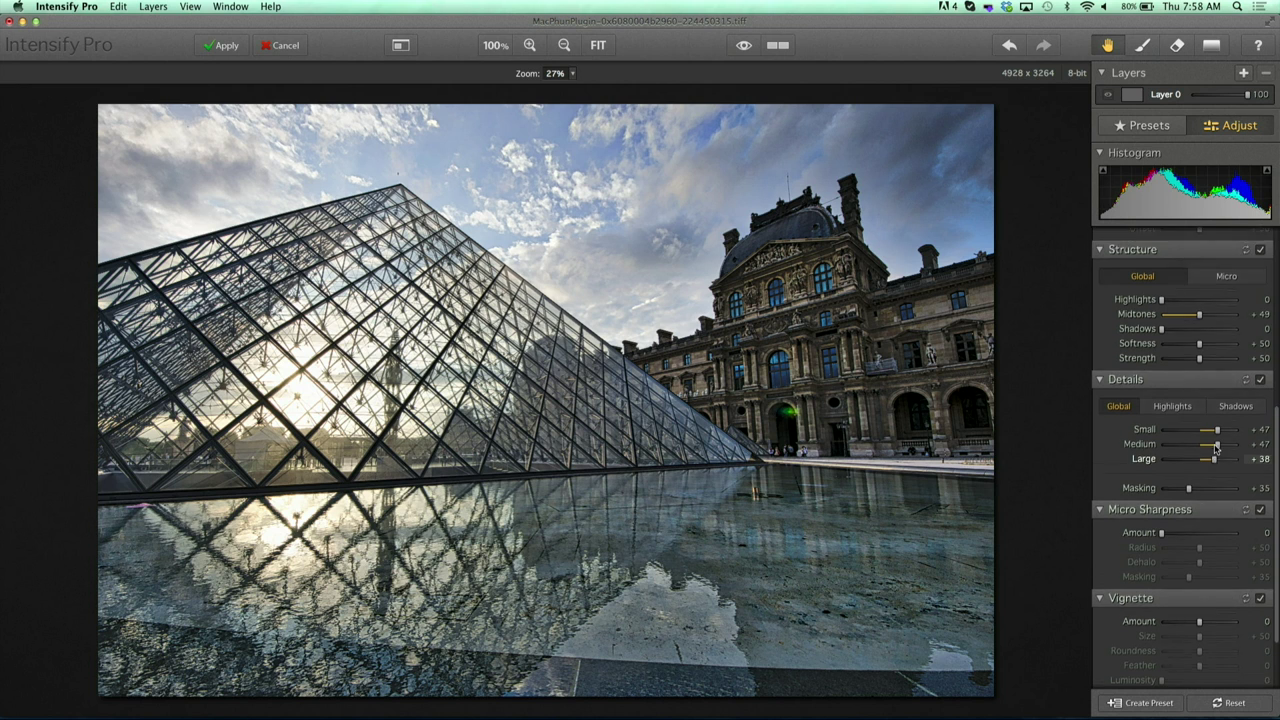
- Drop Saturation to -100, set Vignette Amount to -62, and centre the vignette on the scene
drag(1200, 407, 1141, 407)
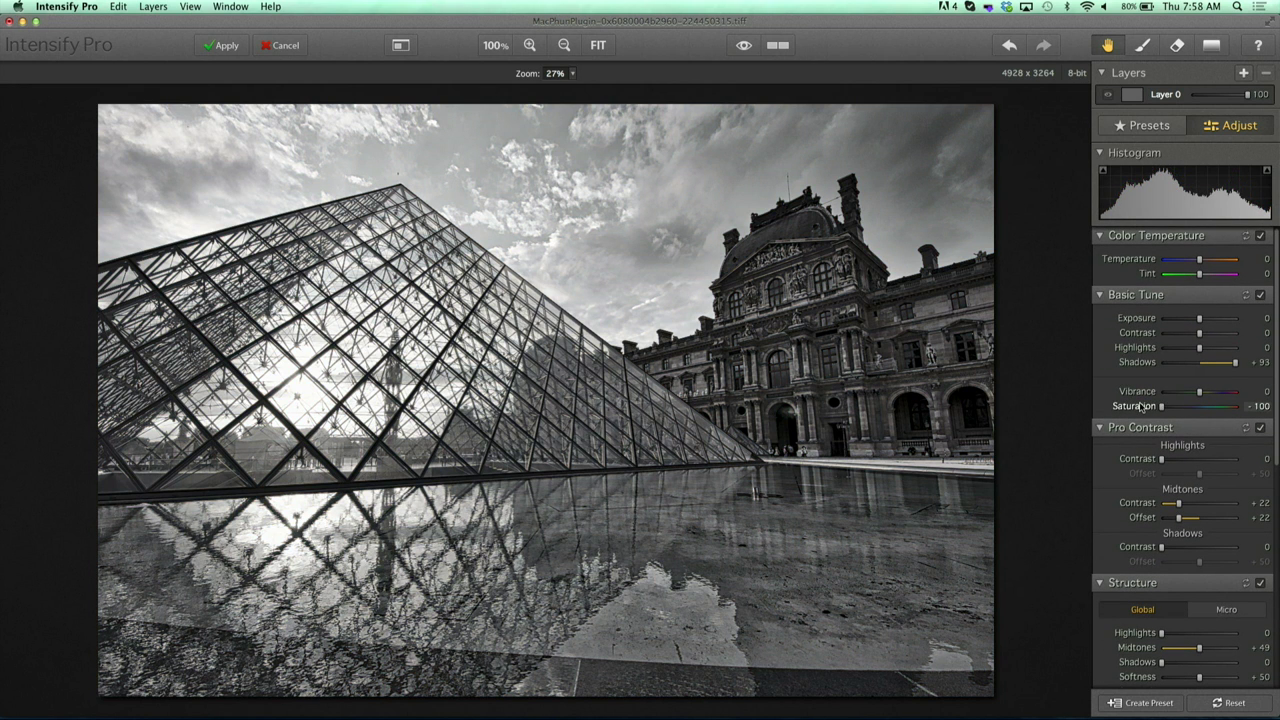
scroll(1202, 555, down, 14)
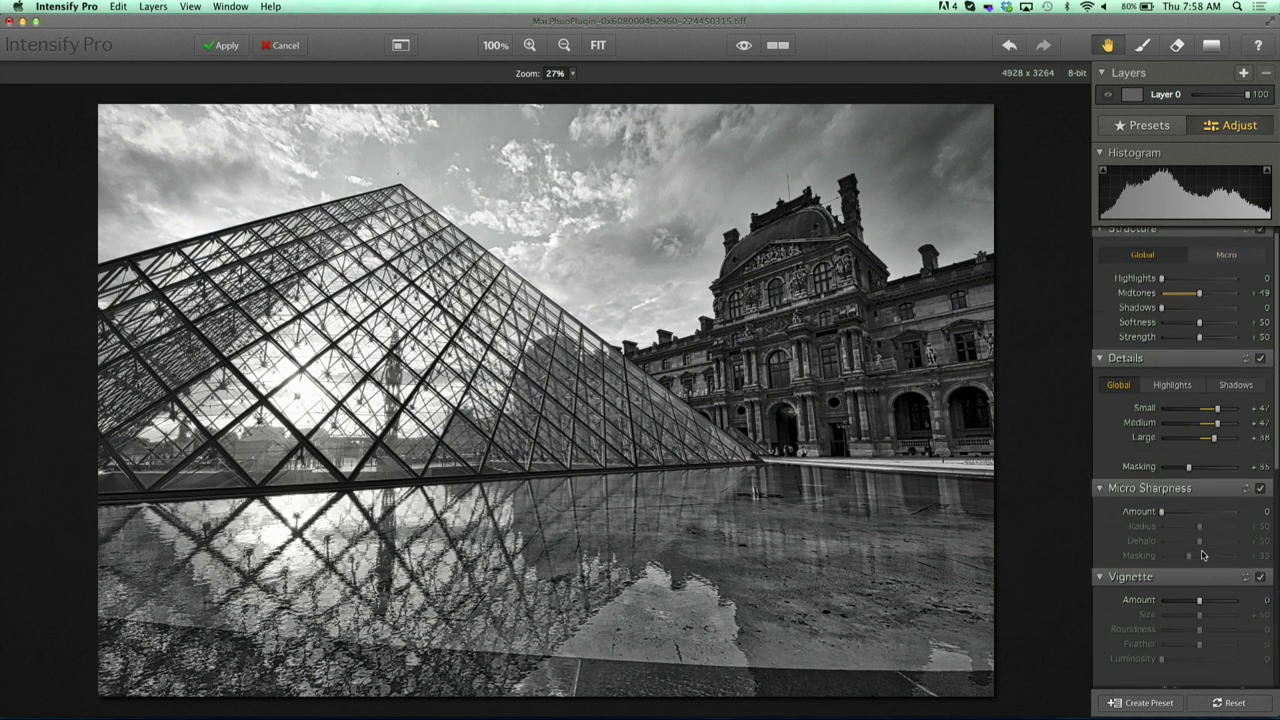
drag(1182, 527, 1177, 529)
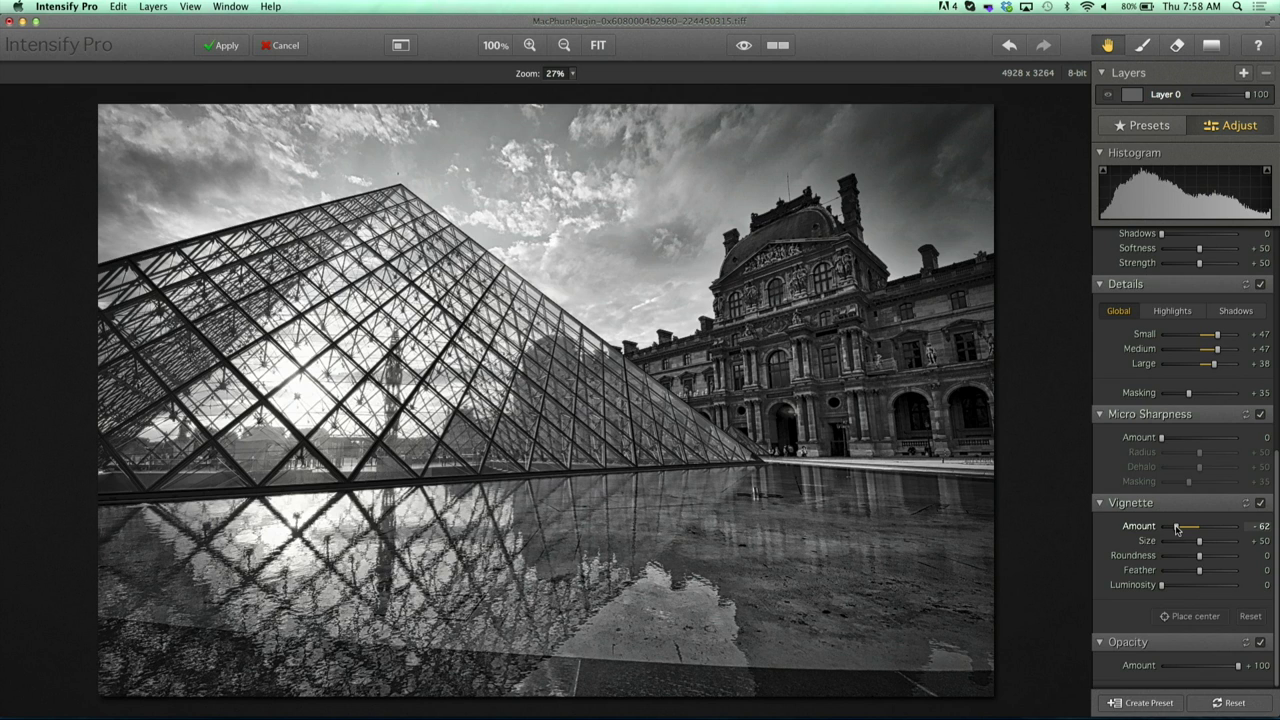
click(1186, 617)
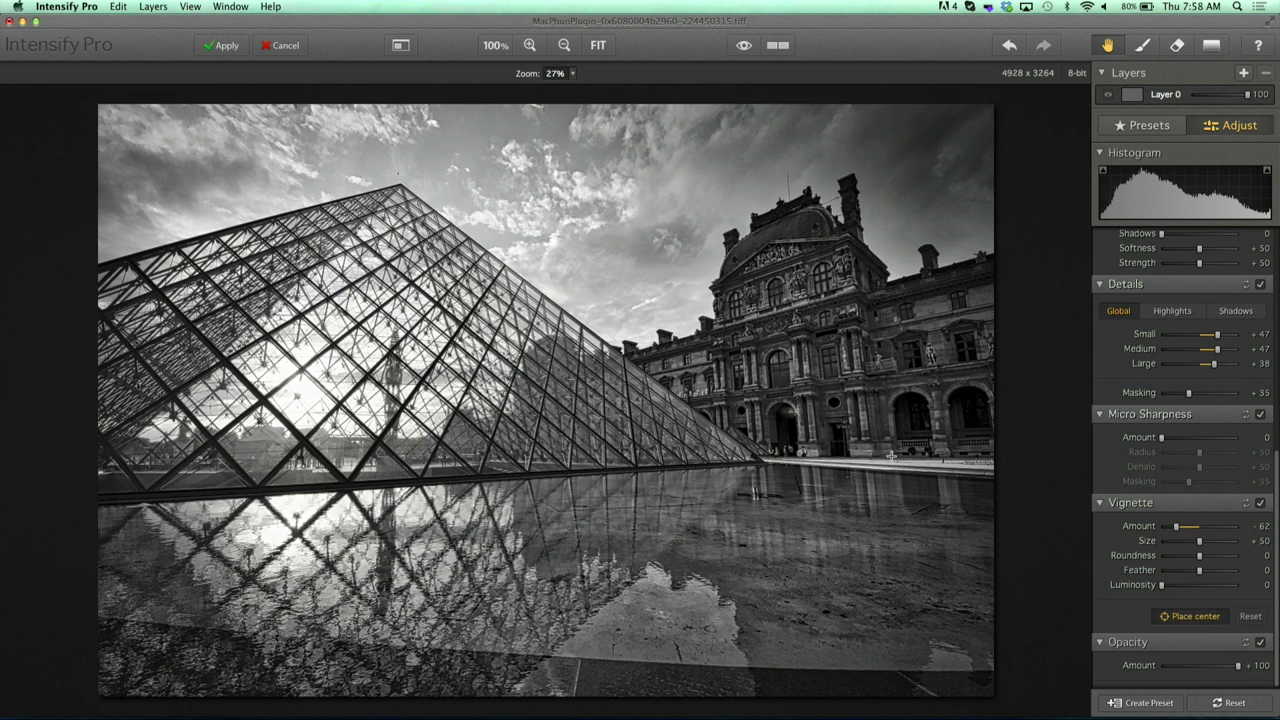
click(776, 336)
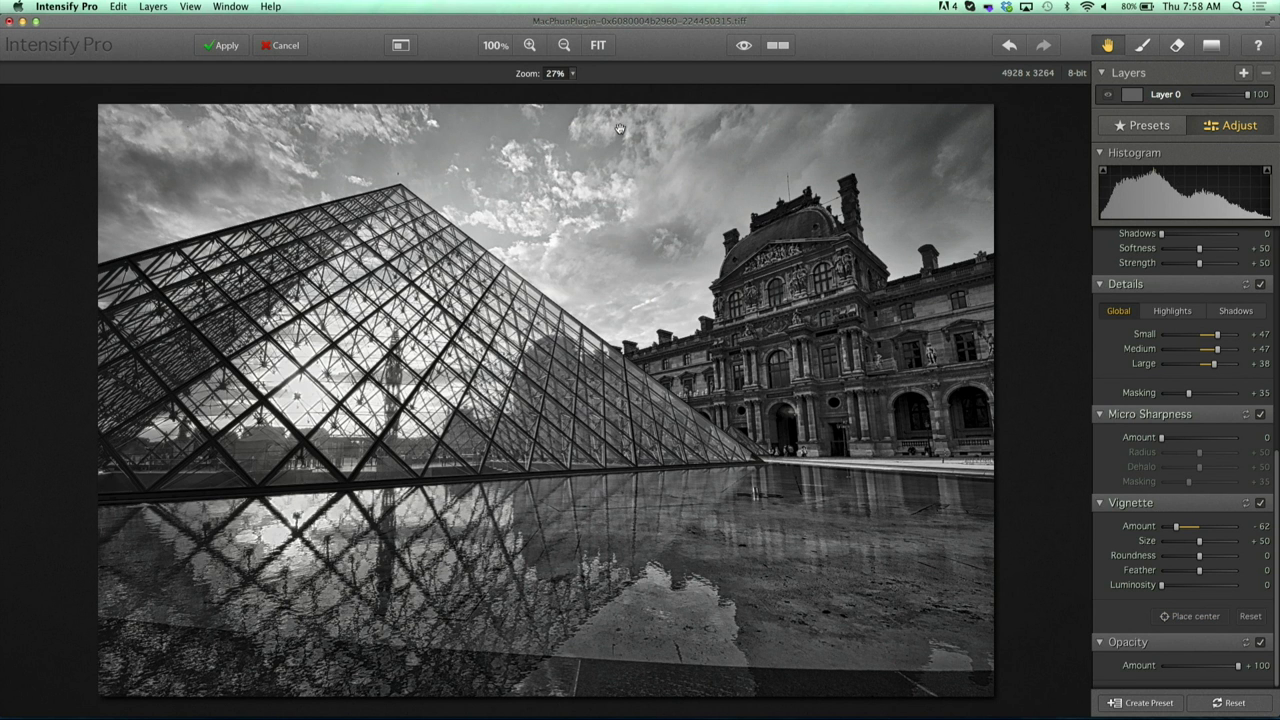
- Compare against the original colour photo, then apply the black-and-white edit to the layer
click(744, 47)
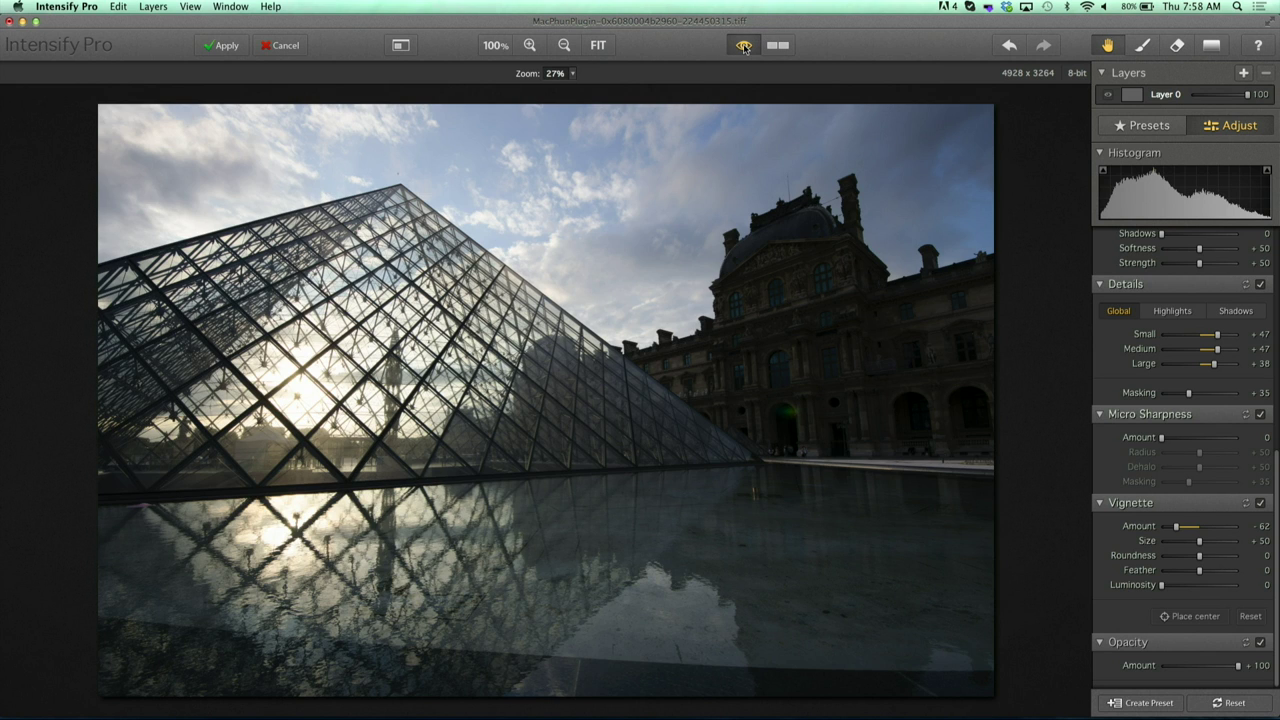
click(744, 47)
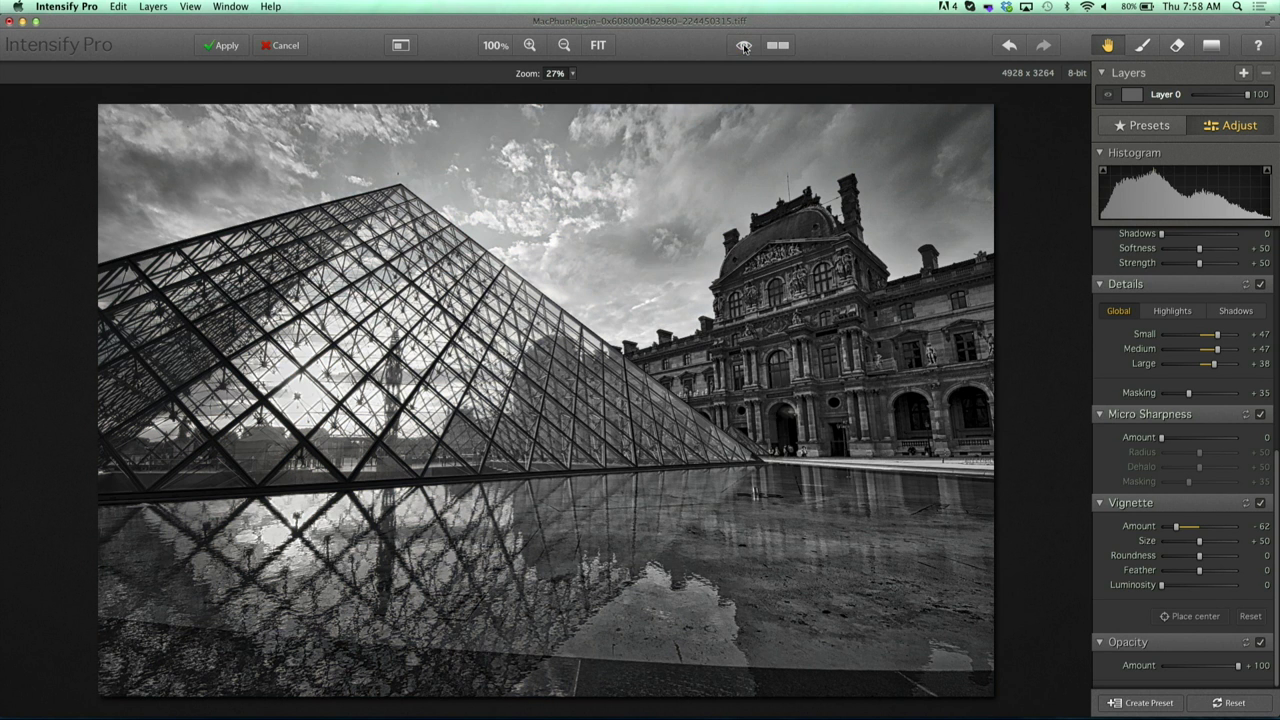
click(217, 46)
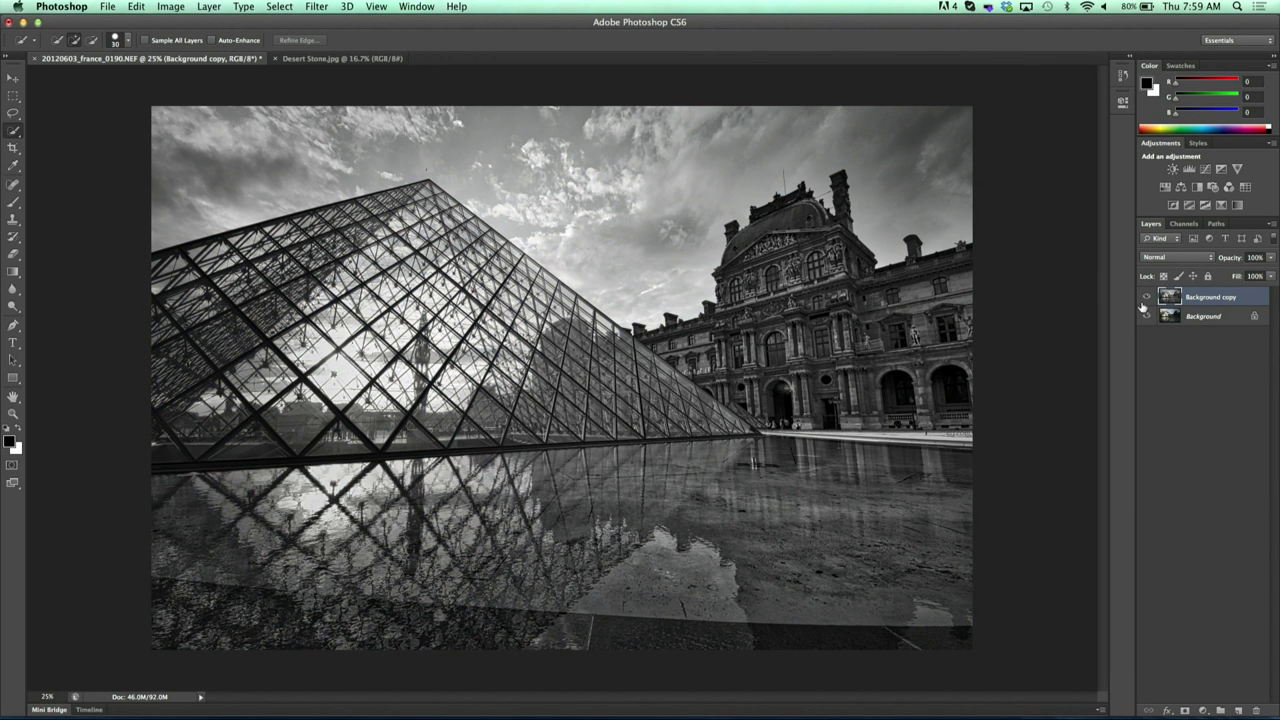
- Toggle the black-and-white layer off and on to compare, then bring Desert Stone.jpg forward
click(1147, 297)
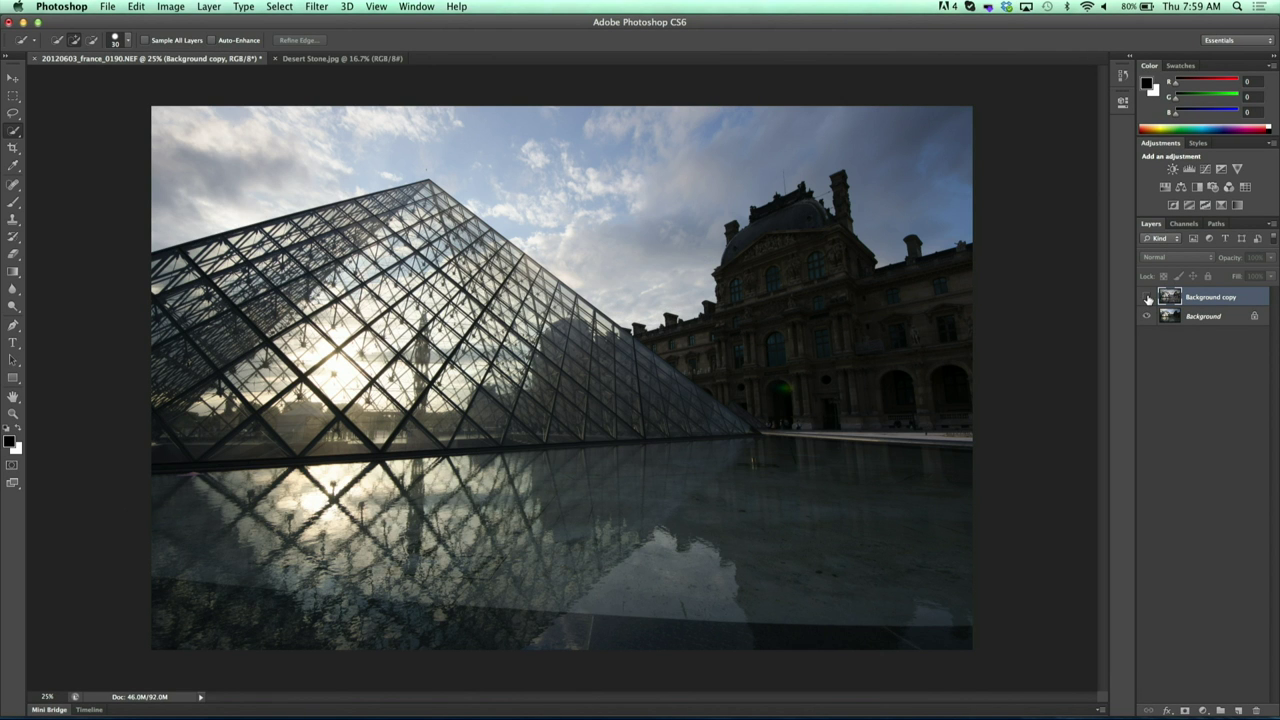
click(1147, 297)
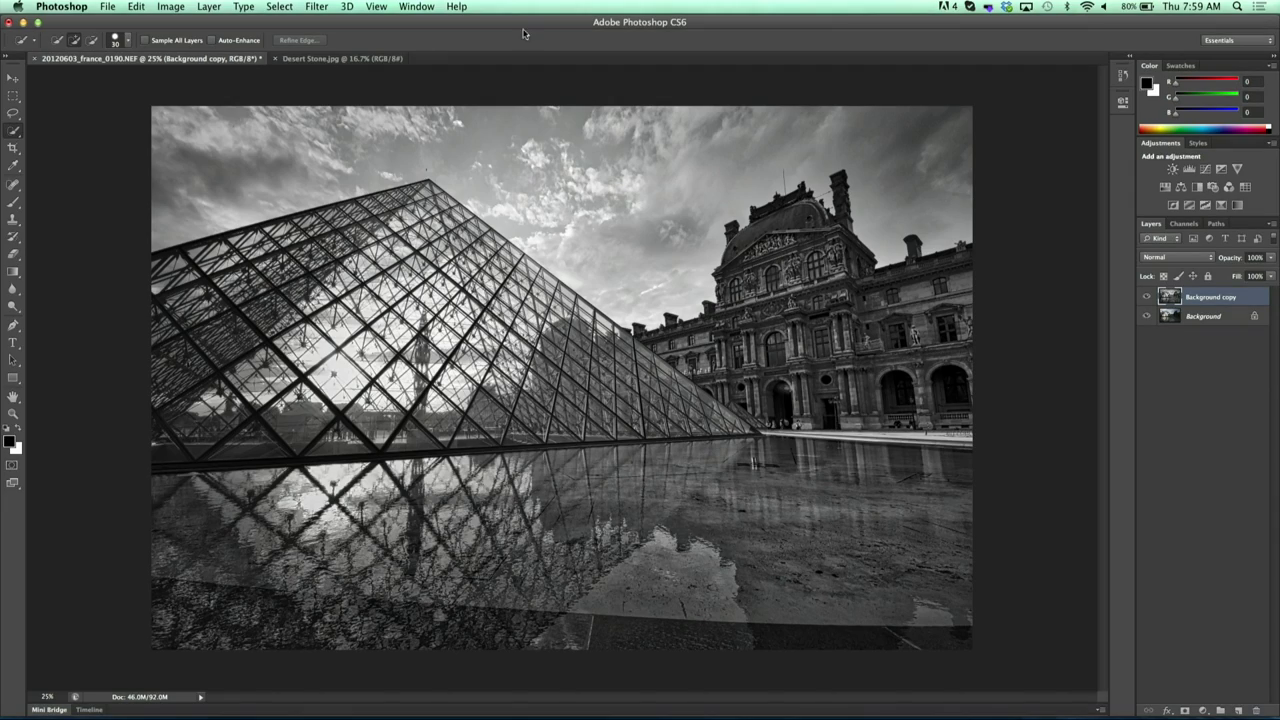
click(340, 59)
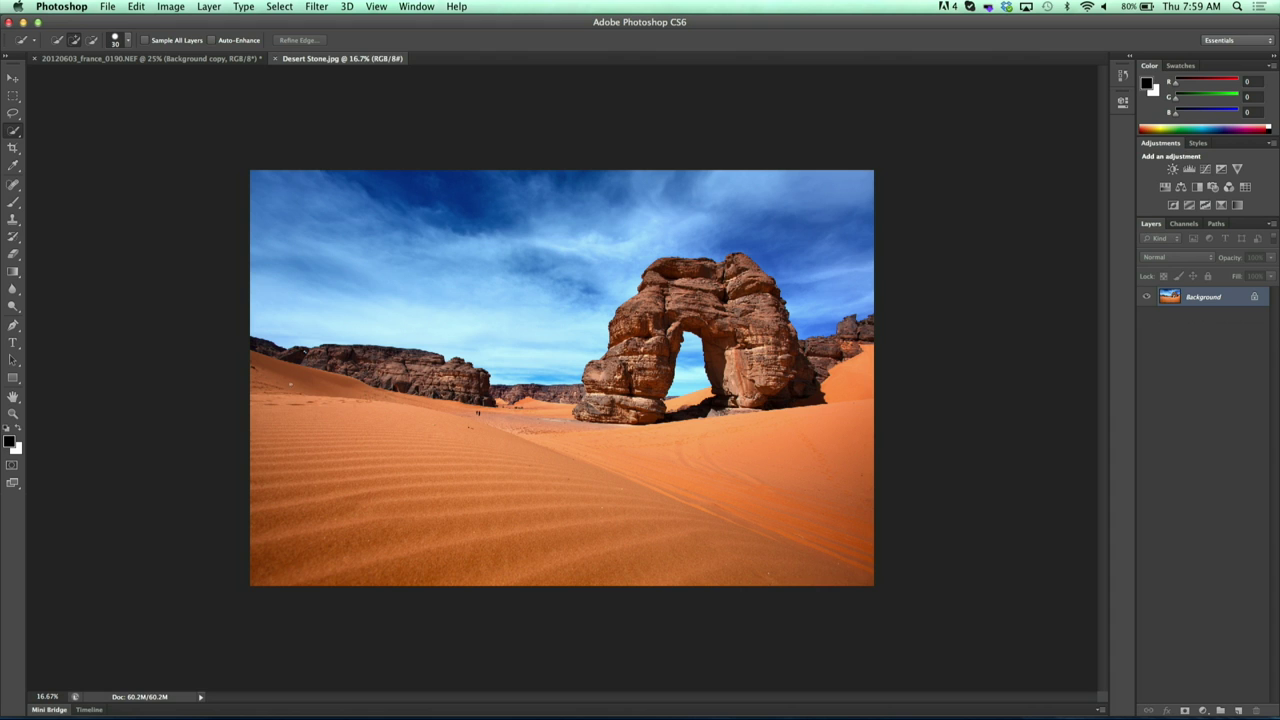
- Quick Select the sand dunes below the rocks and open the MacPhun Software filter menu
mouse_move(287, 383)
mouse_down()
mouse_move(430, 560)
mouse_move(793, 511)
mouse_up()
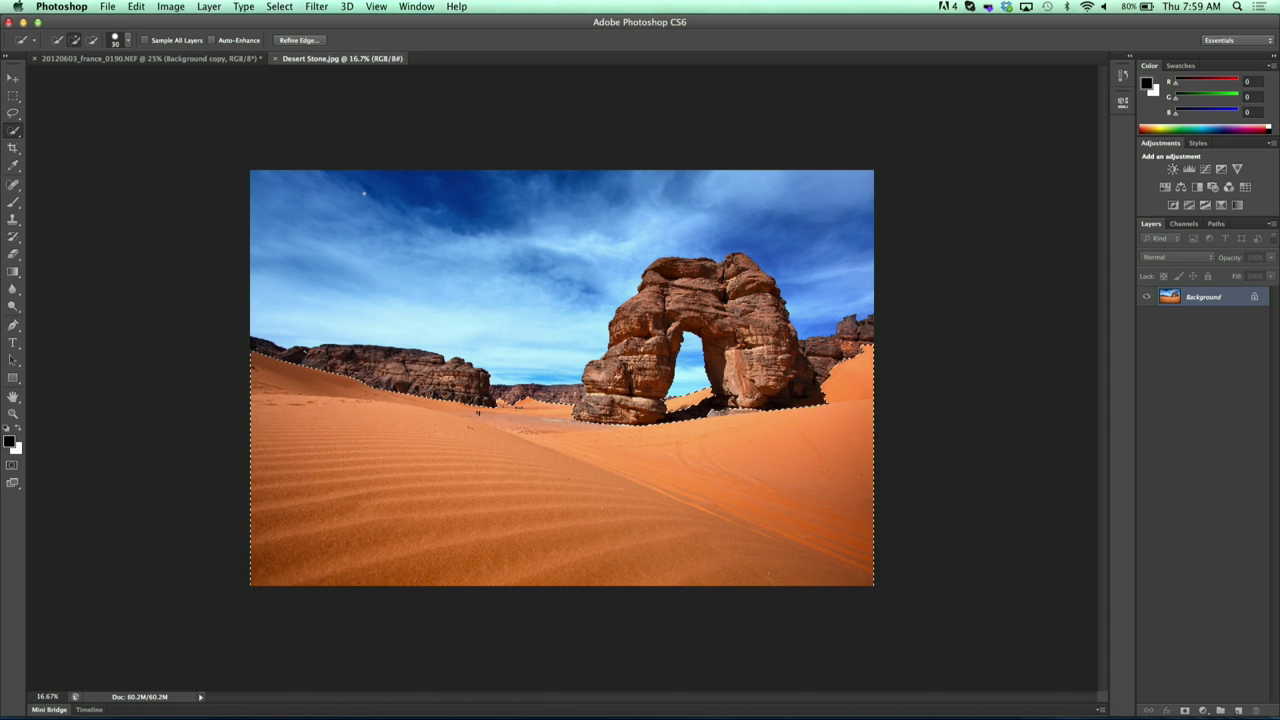
click(316, 7)
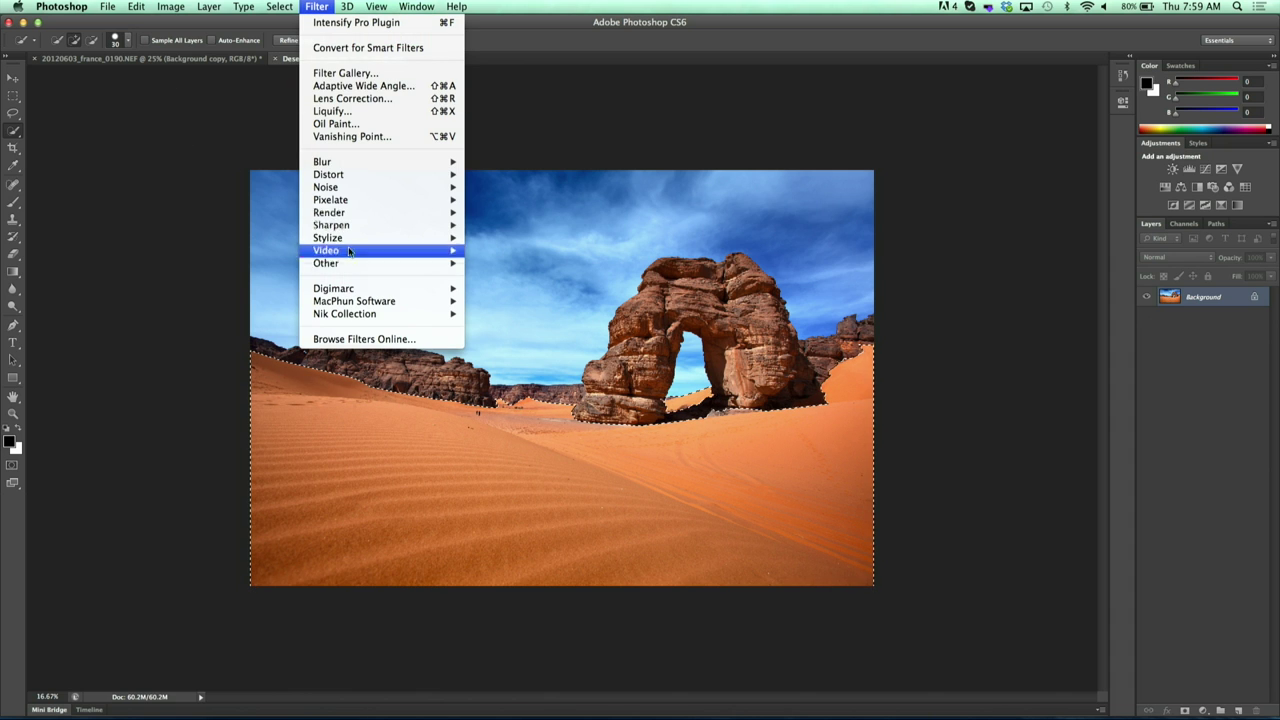
mouse_move(360, 303)
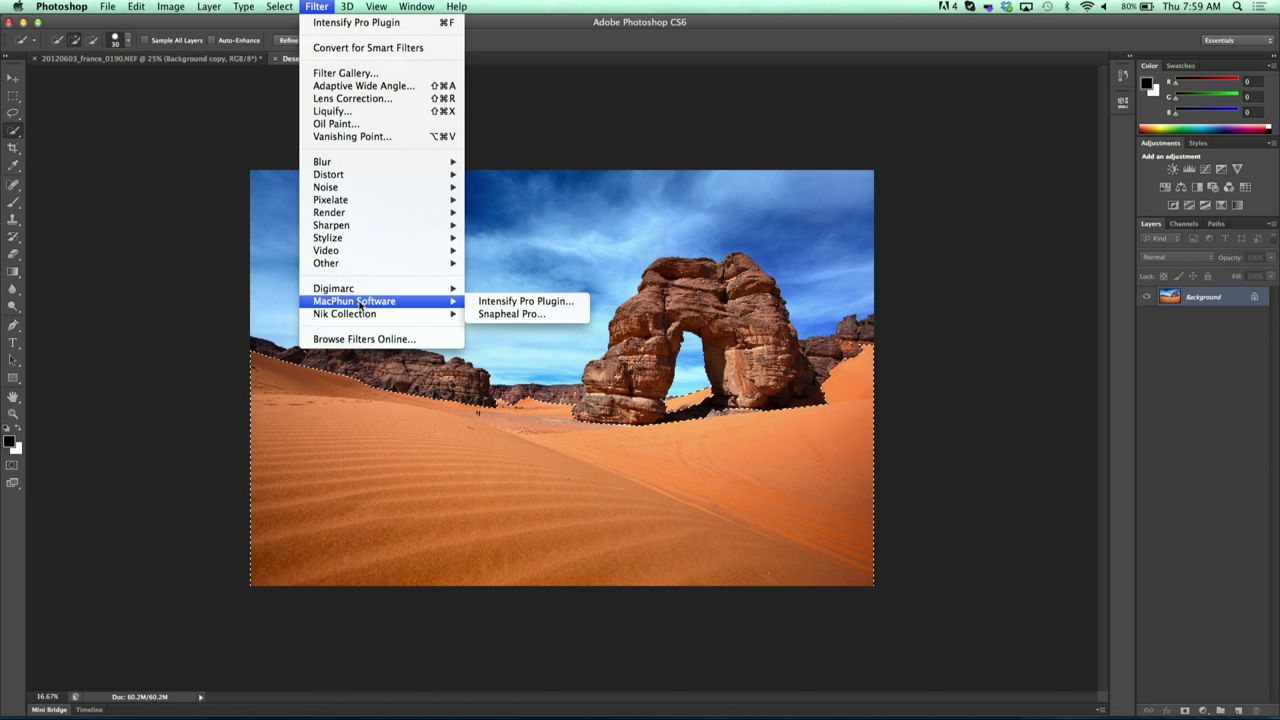
- In Intensify Pro, give the sand Structure Midtones +43, Details Small +41 and Medium +45, then apply
click(495, 301)
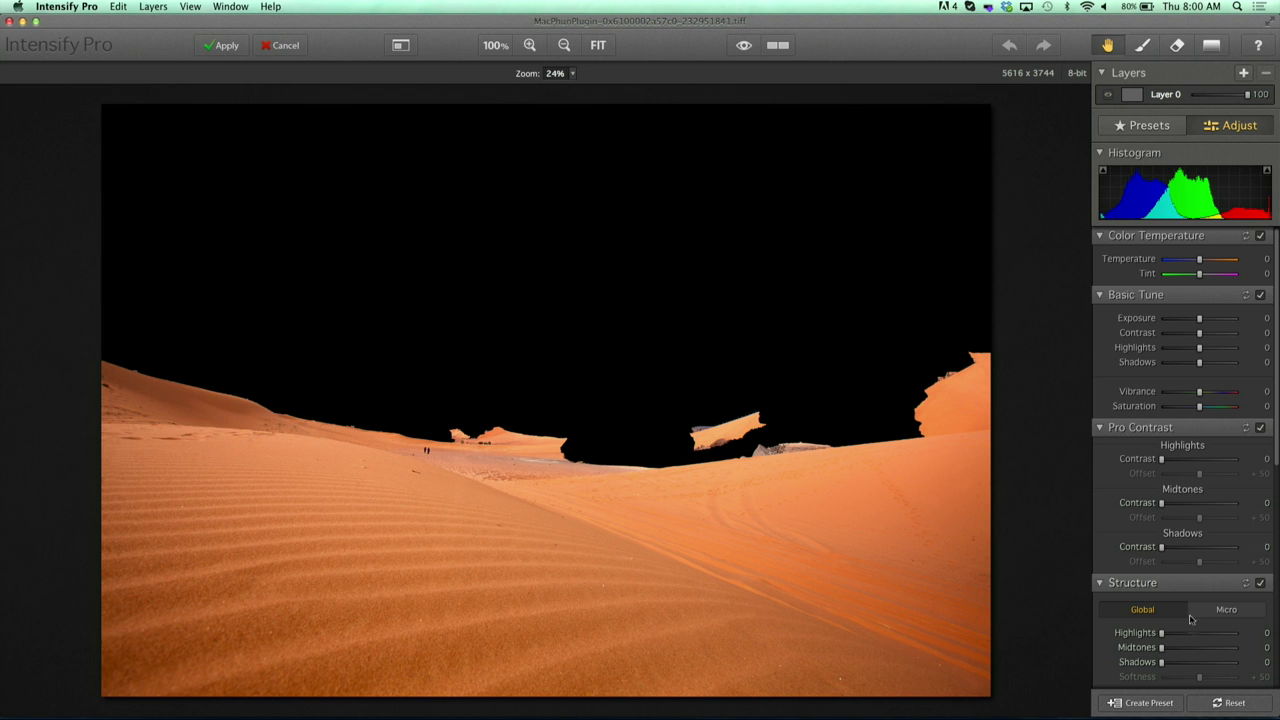
click(1194, 647)
scroll(1194, 648, down, 4)
drag(1199, 586, 1216, 591)
click(1216, 599)
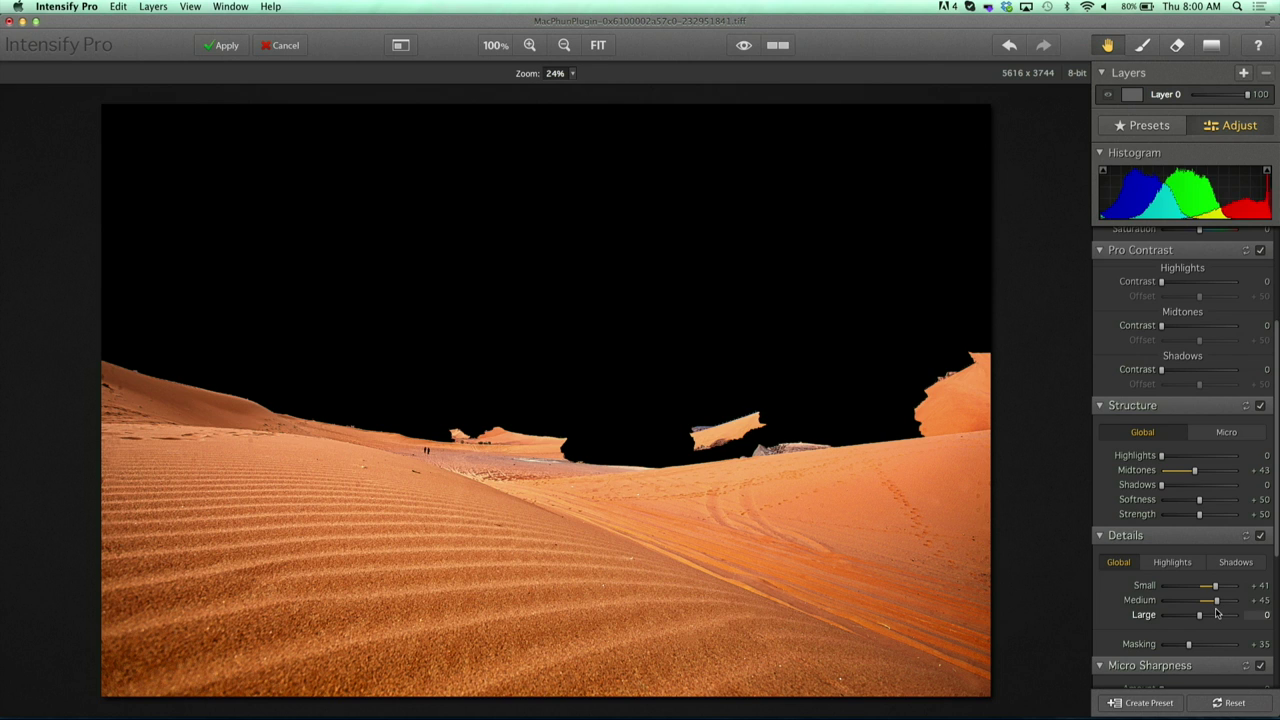
click(228, 46)
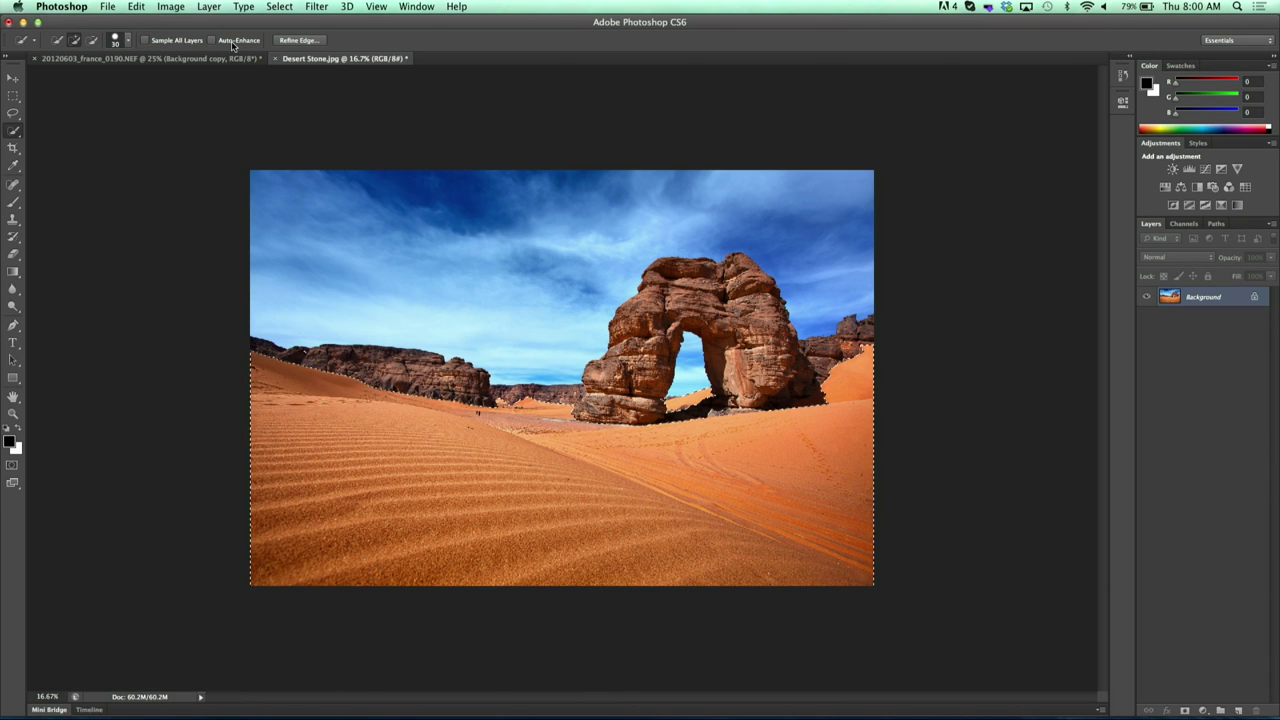
- Deselect the sand, Quick Select the sky around the arch, and reopen Intensify Pro on it
key(super+d)
drag(300, 245, 635, 214)
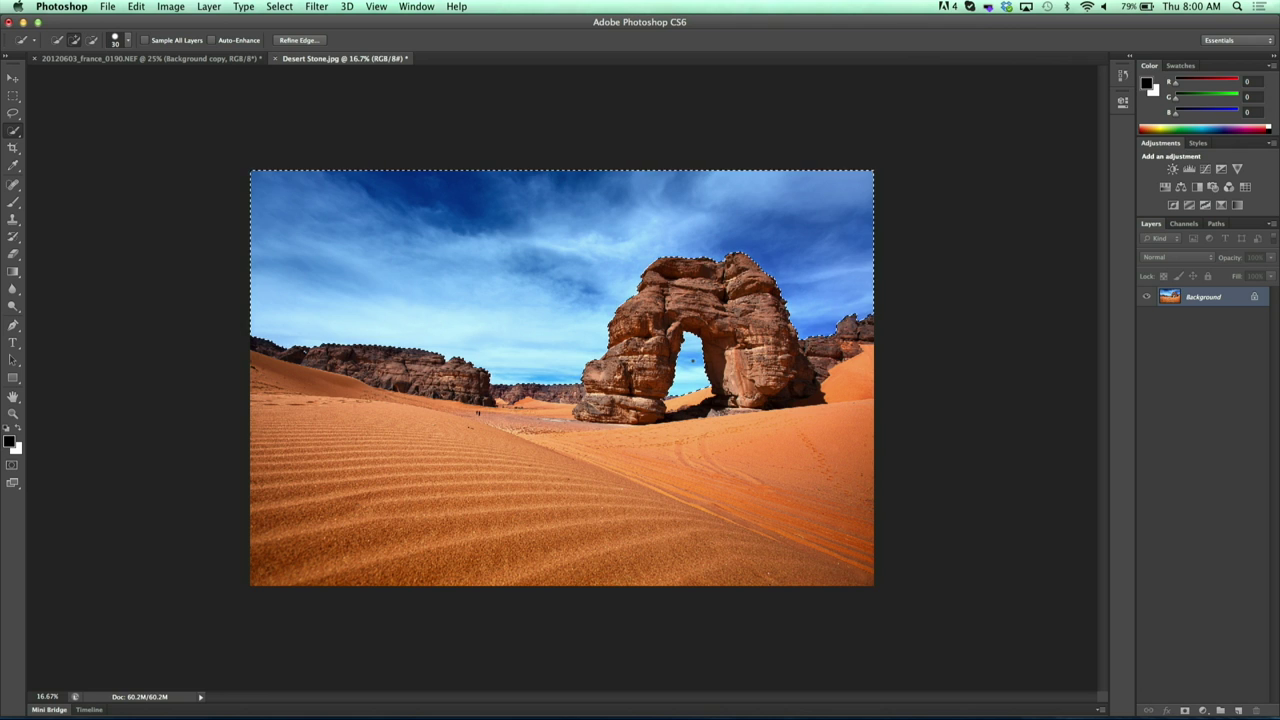
click(316, 6)
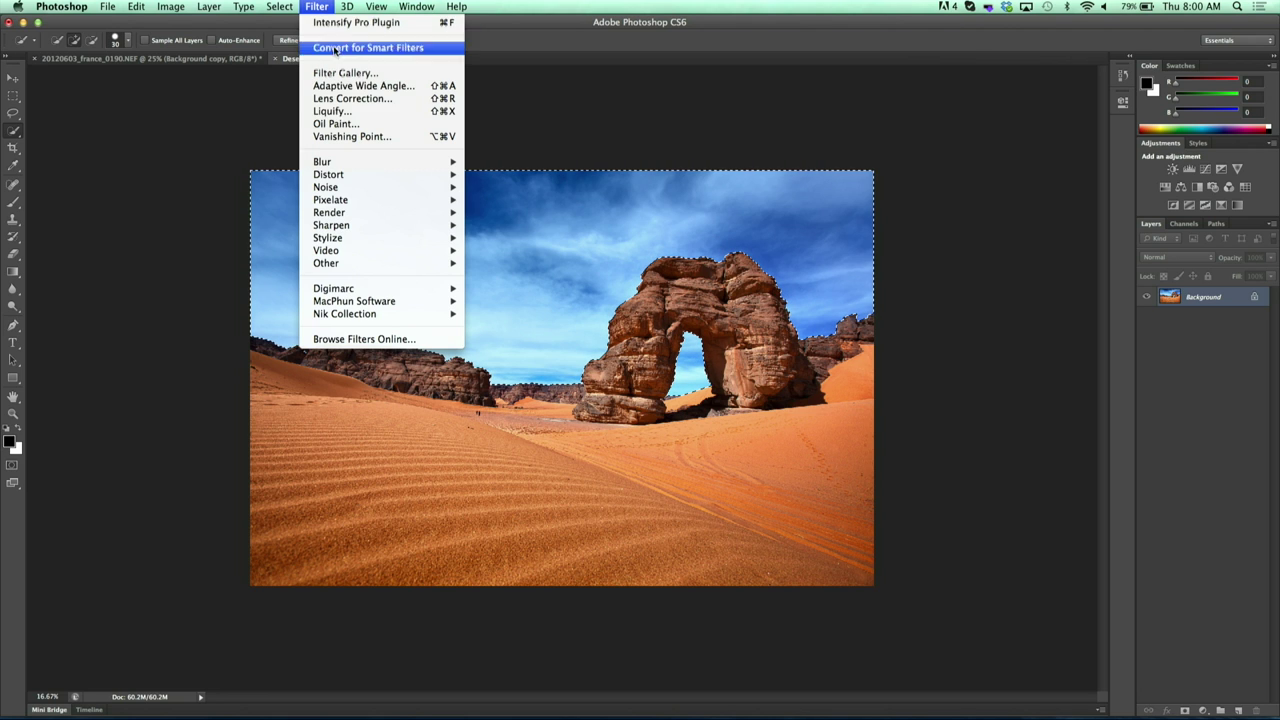
click(360, 29)
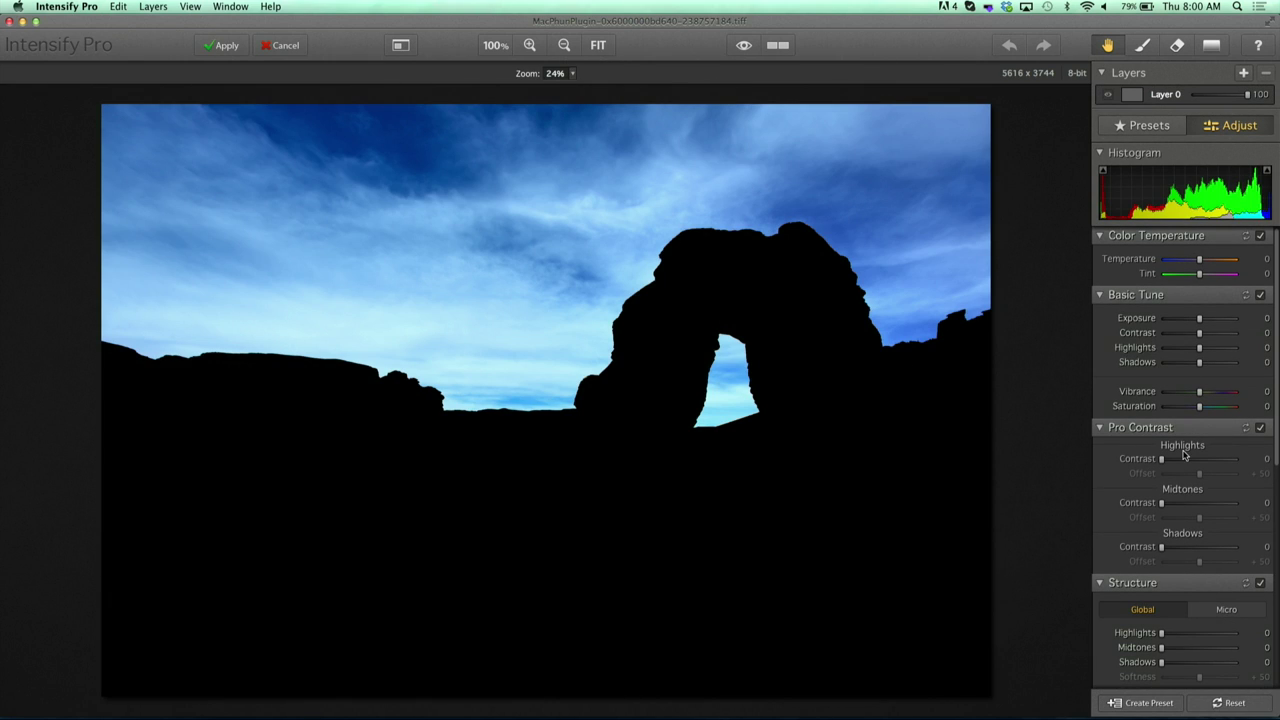
- Give the sky Structure Highlights +47, Midtones +34, Details Small and Medium +41, then apply
scroll(1185, 460, down, 3)
click(1198, 491)
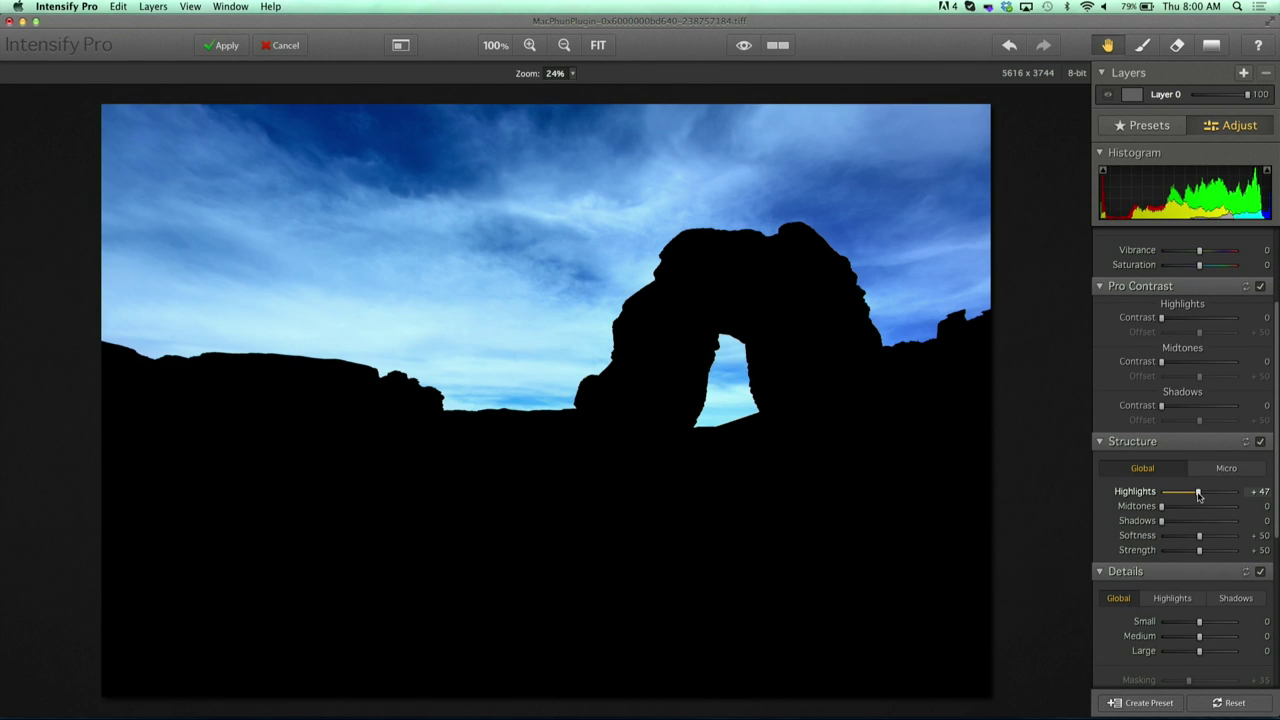
click(1188, 506)
scroll(1188, 510, down, 1)
scroll(1188, 510, down, 2)
click(1215, 489)
click(1216, 504)
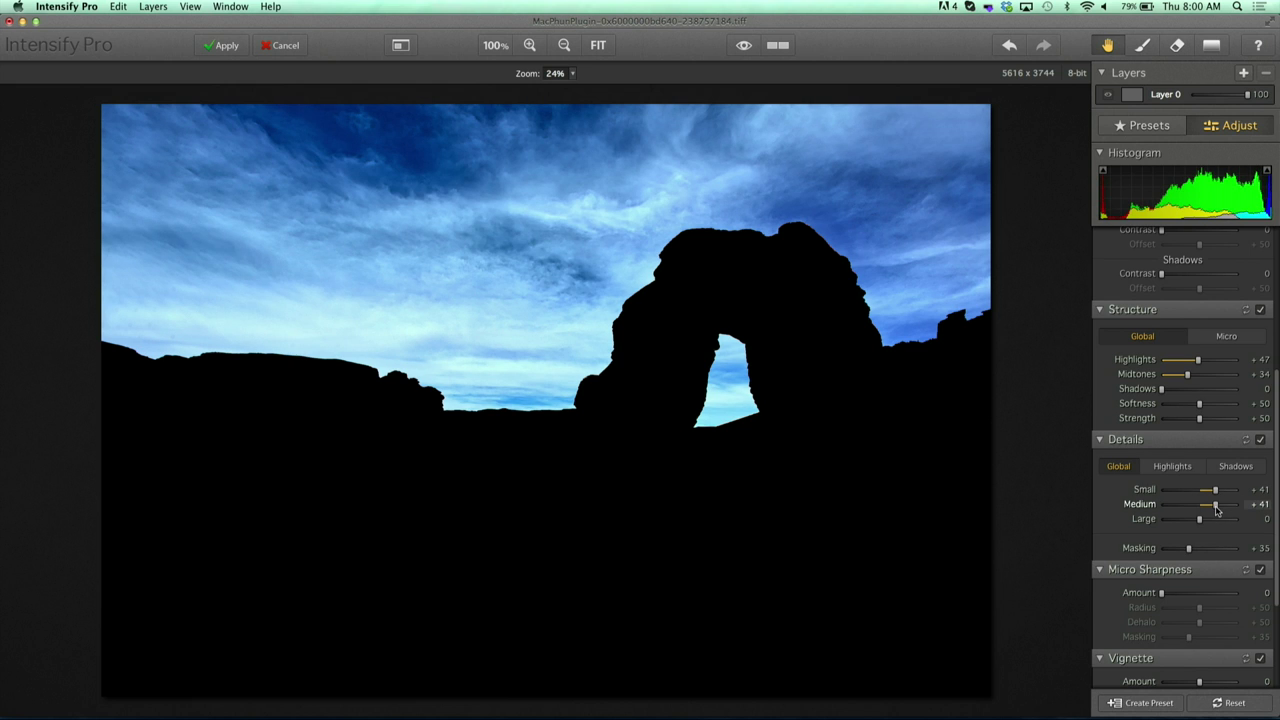
click(218, 48)
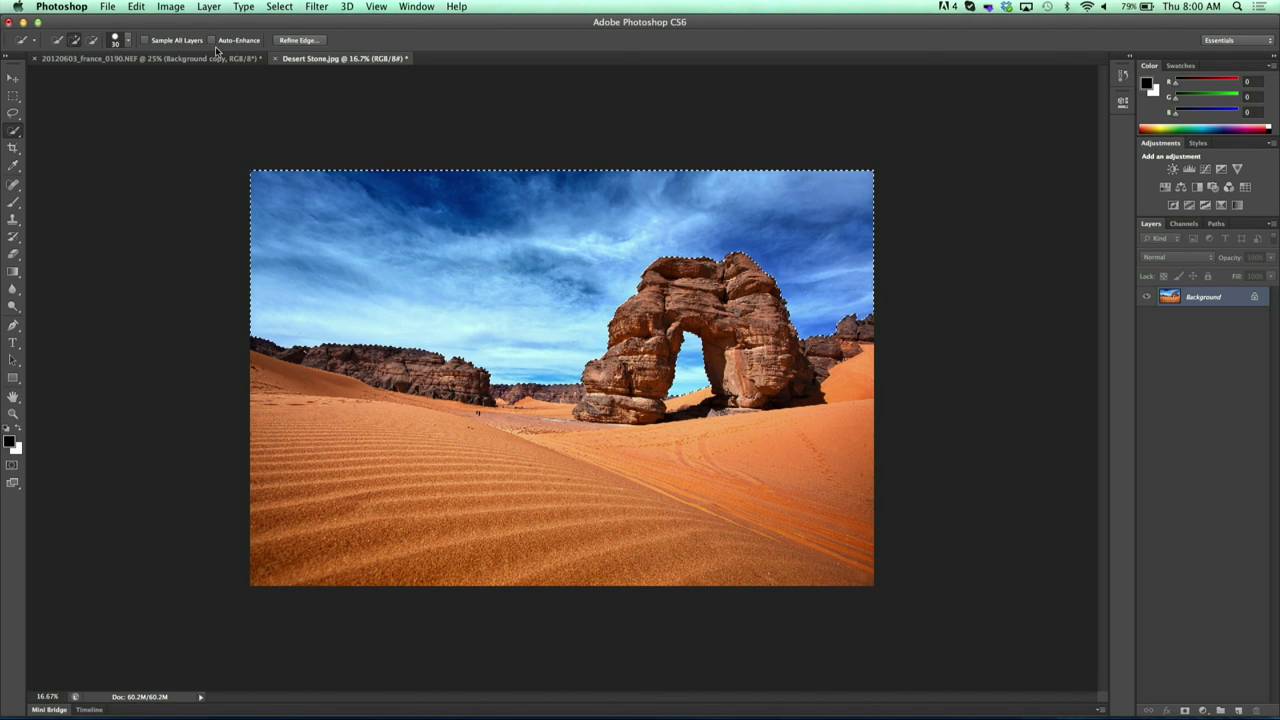
- Deselect the sky and launch the Intensify Pro plugin on the entire Desert Stone image
key(super+d)
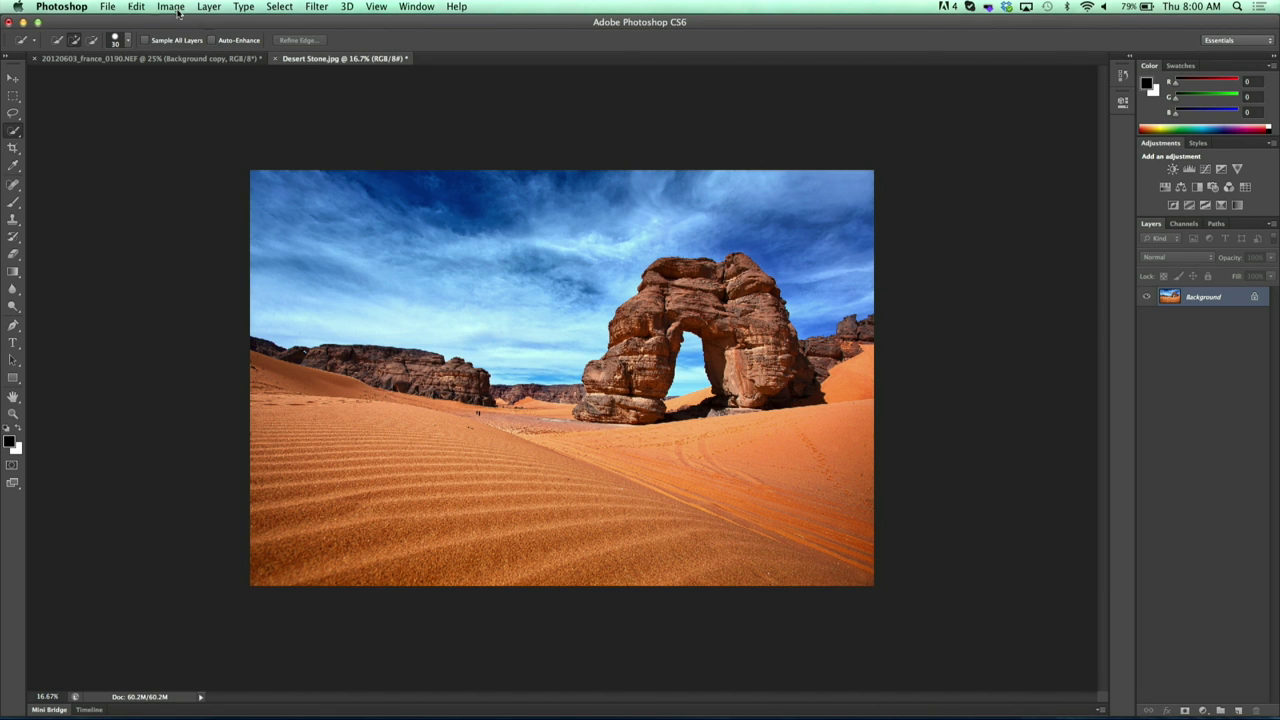
click(317, 7)
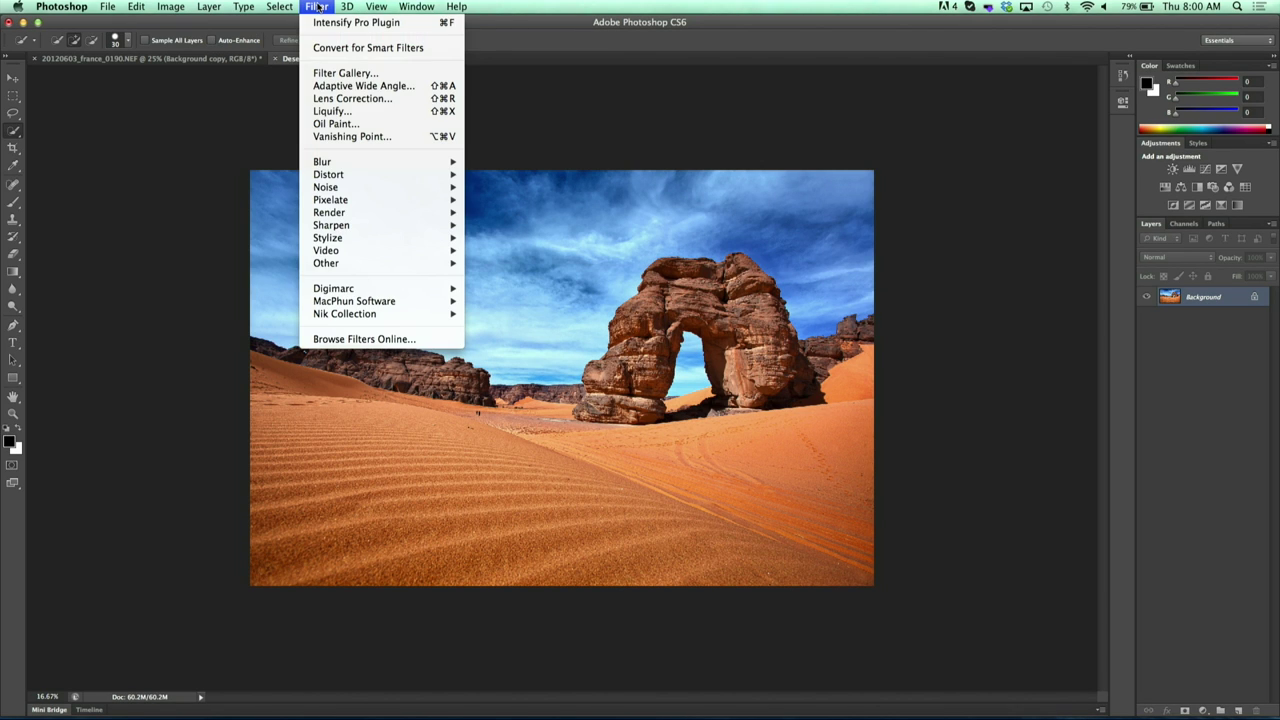
mouse_move(380, 292)
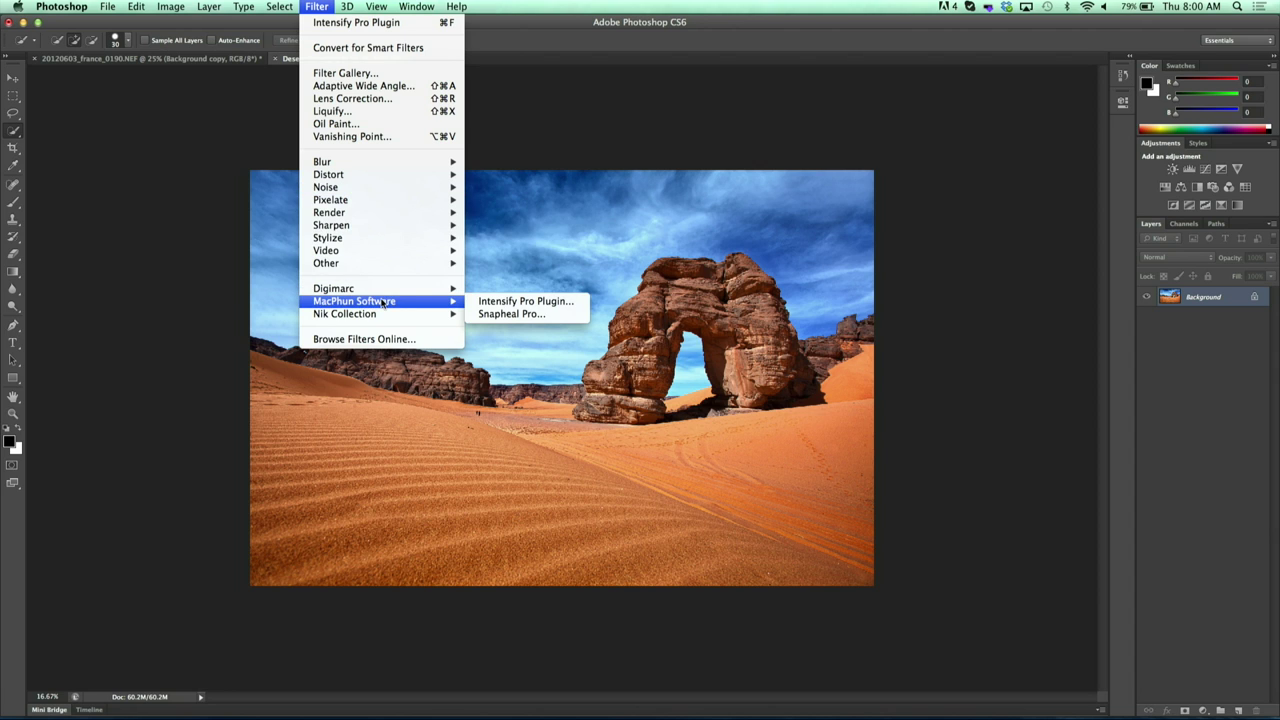
click(494, 300)
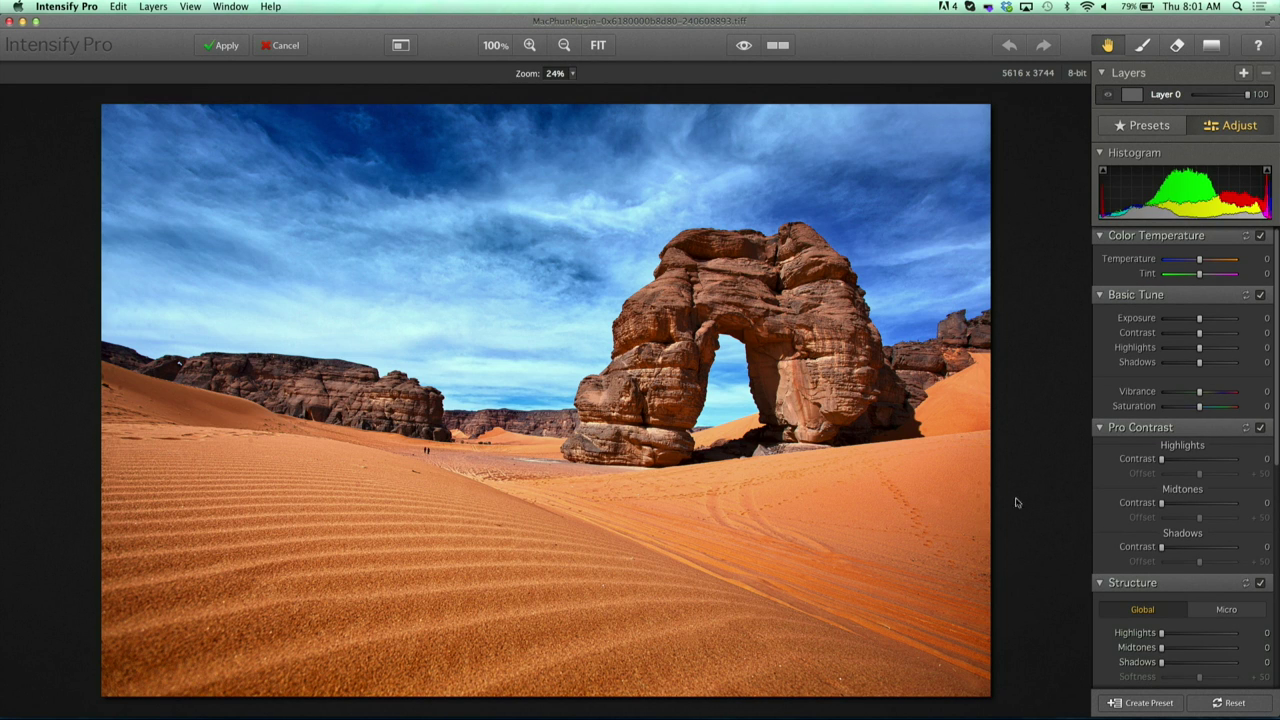
- Set Vignette Amount to -62, centre it on the stone arch, and apply it
scroll(1210, 623, down, 10)
drag(1199, 526, 1176, 528)
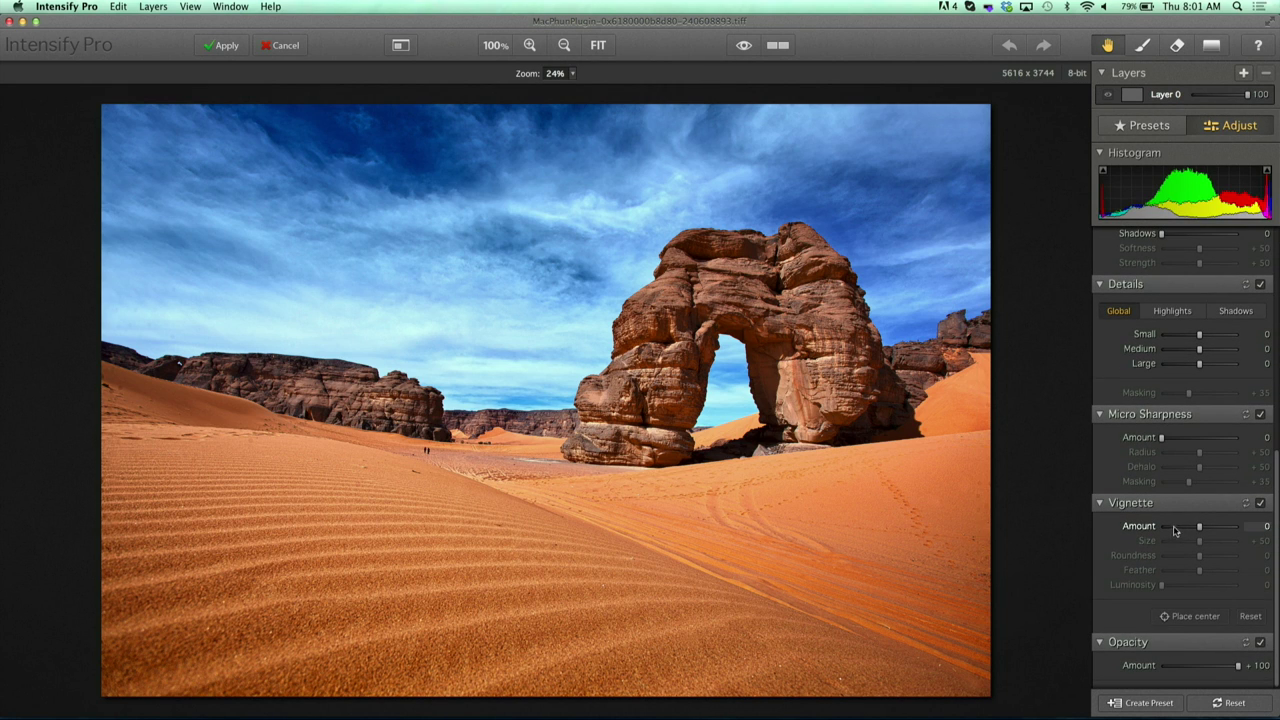
click(1190, 617)
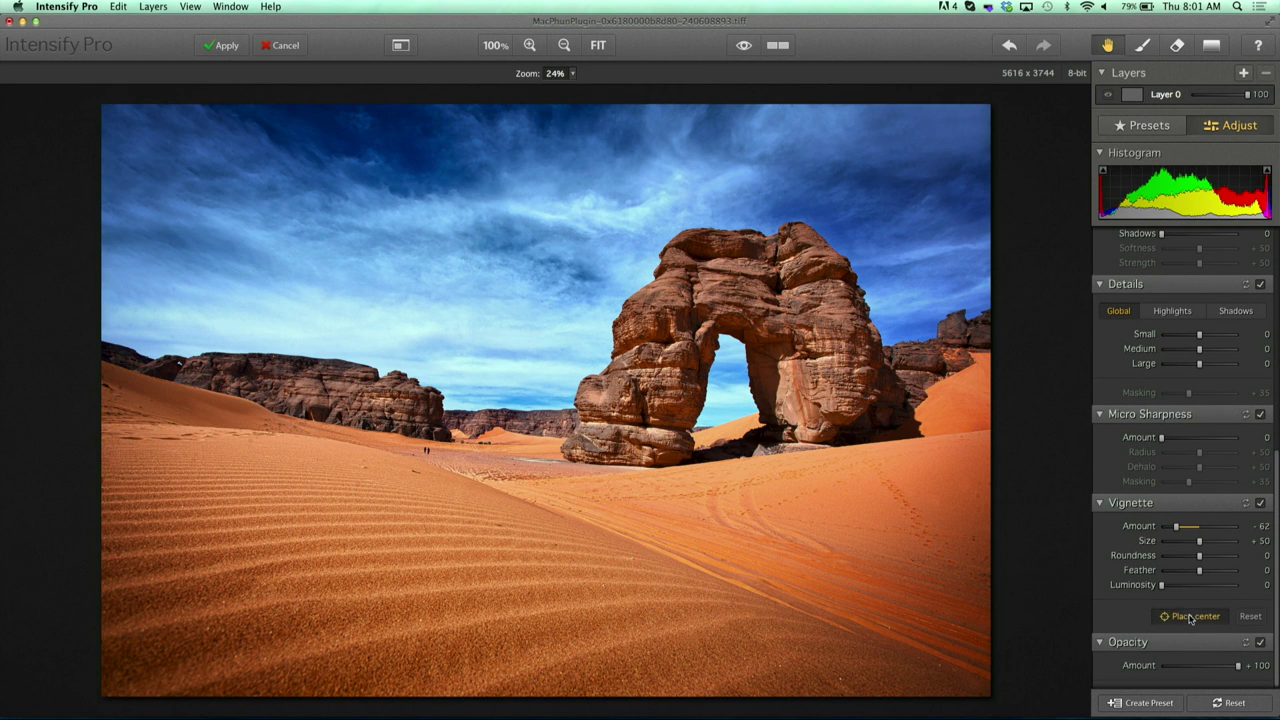
click(670, 336)
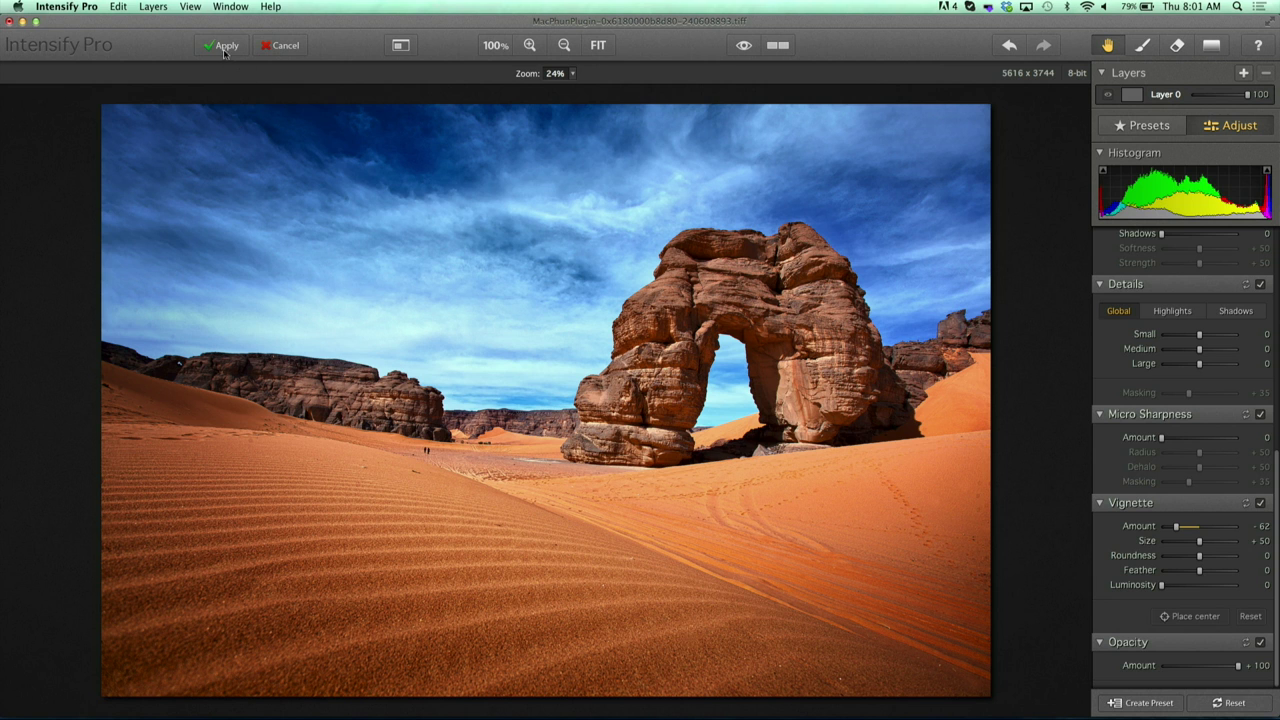
click(224, 46)
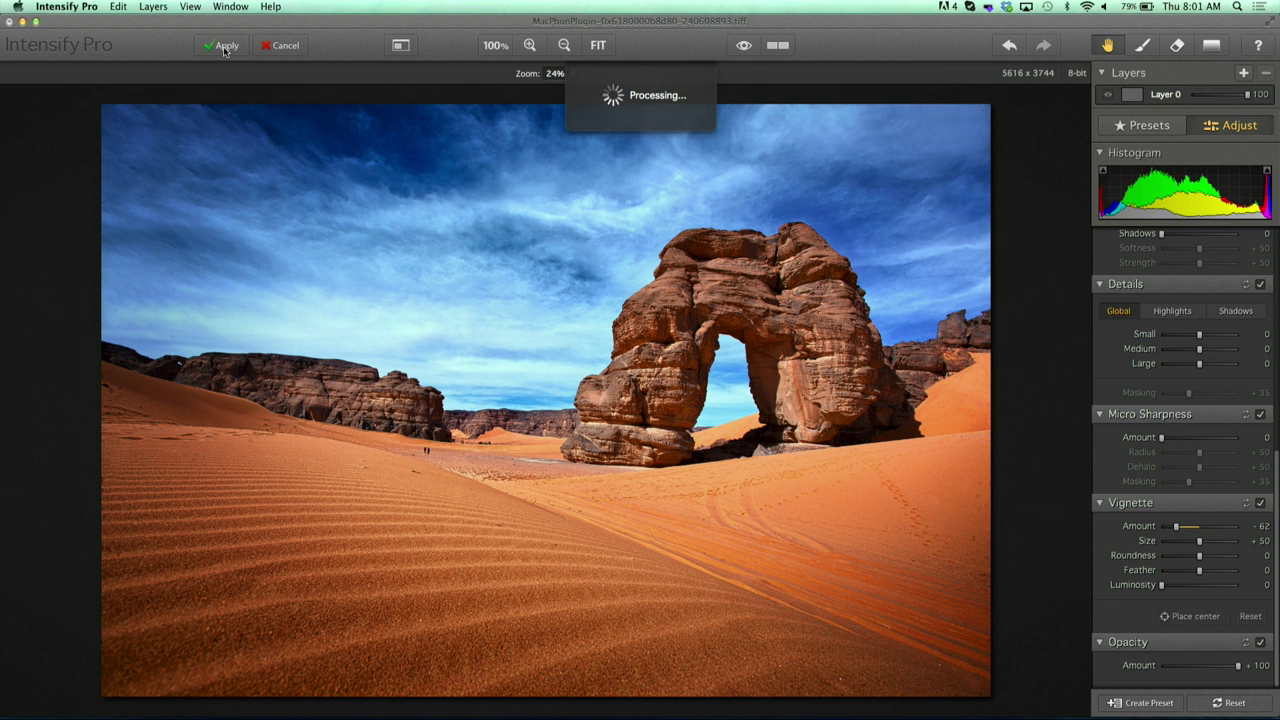